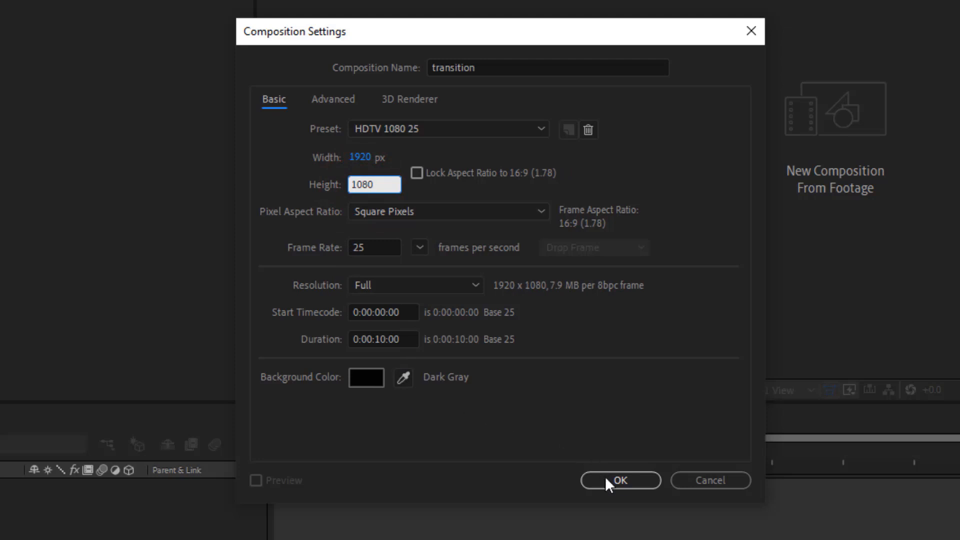
# Confirm the transition composition, then create a second composition named square with a width and height of 120 px
pyautogui.click(609, 481)
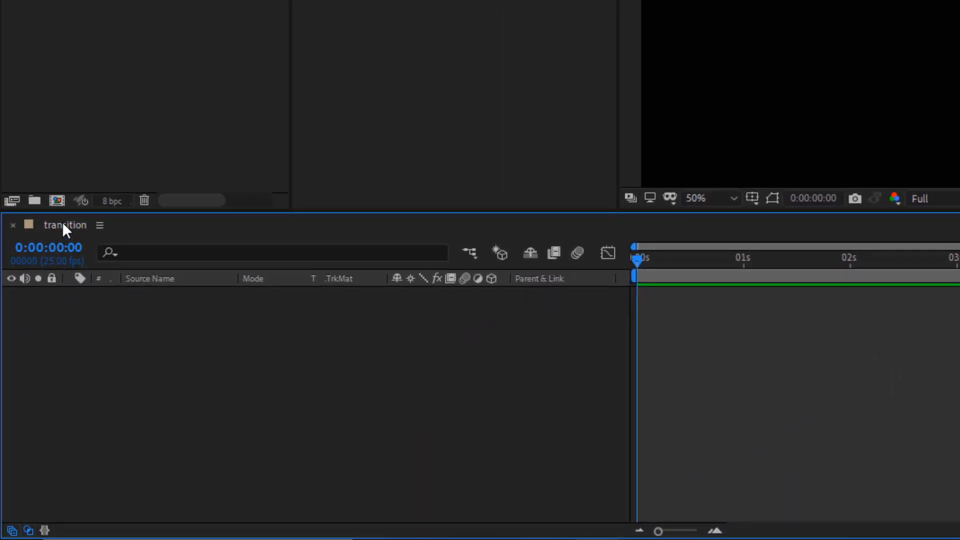
pyautogui.click(57, 201)
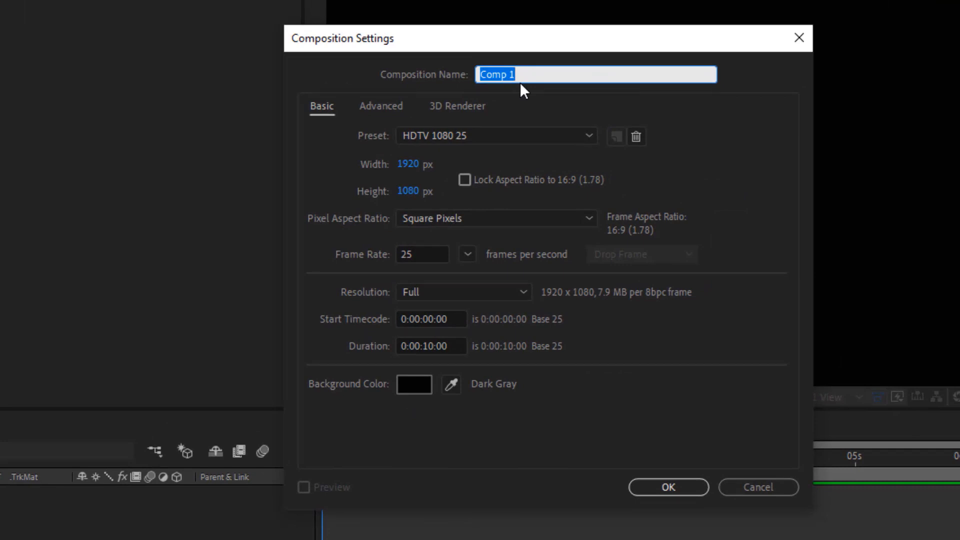
pyautogui.write('quare')
pyautogui.click(479, 75)
pyautogui.write('s')
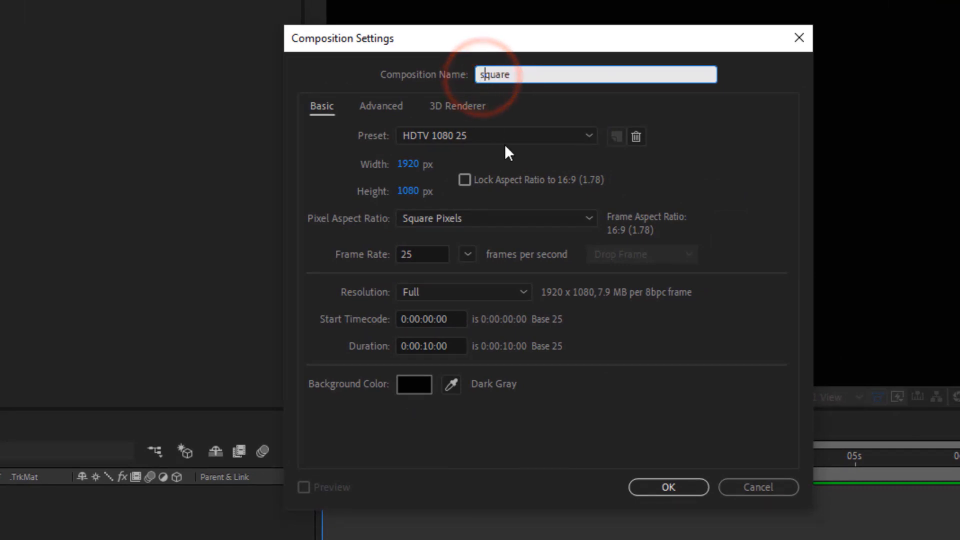
pyautogui.click(409, 165)
pyautogui.write('120')
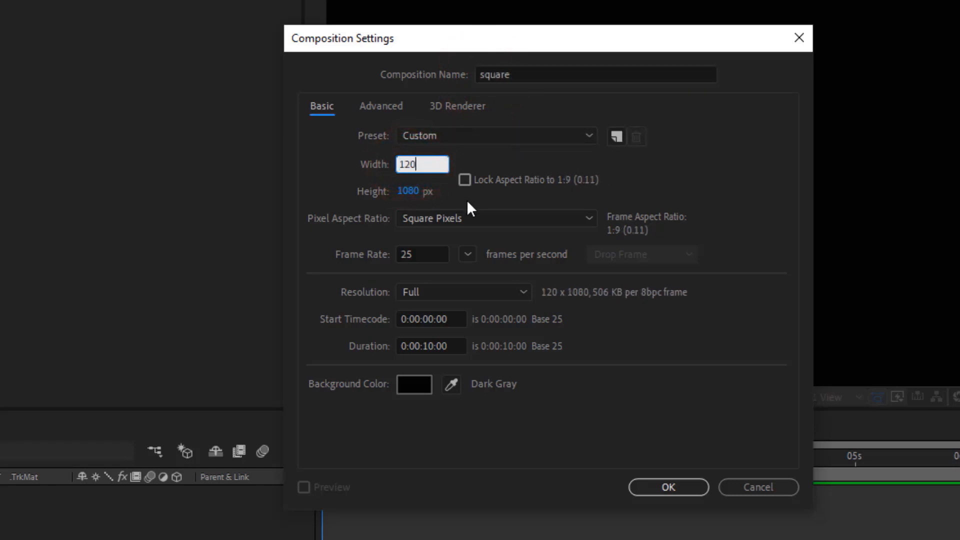
pyautogui.click(404, 191)
pyautogui.write('120')
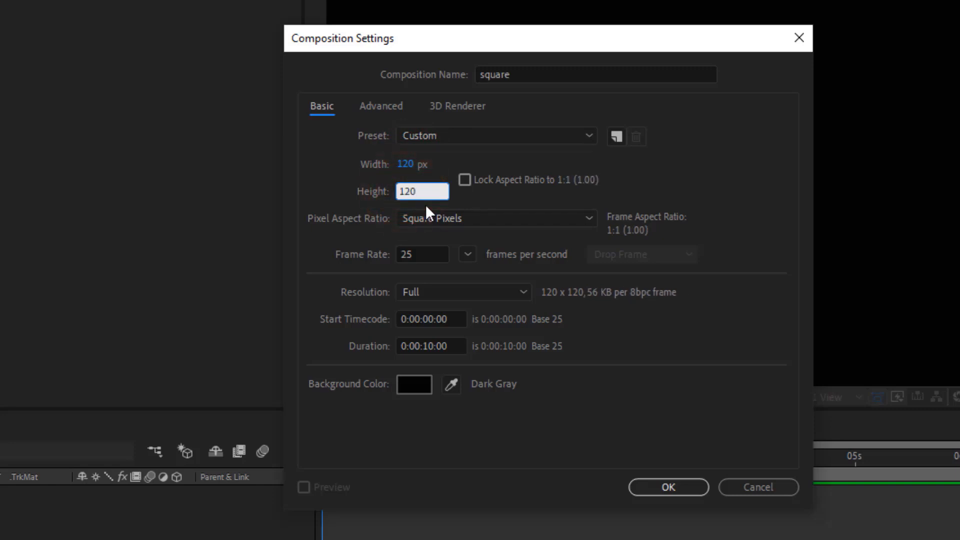
pyautogui.click(640, 490)
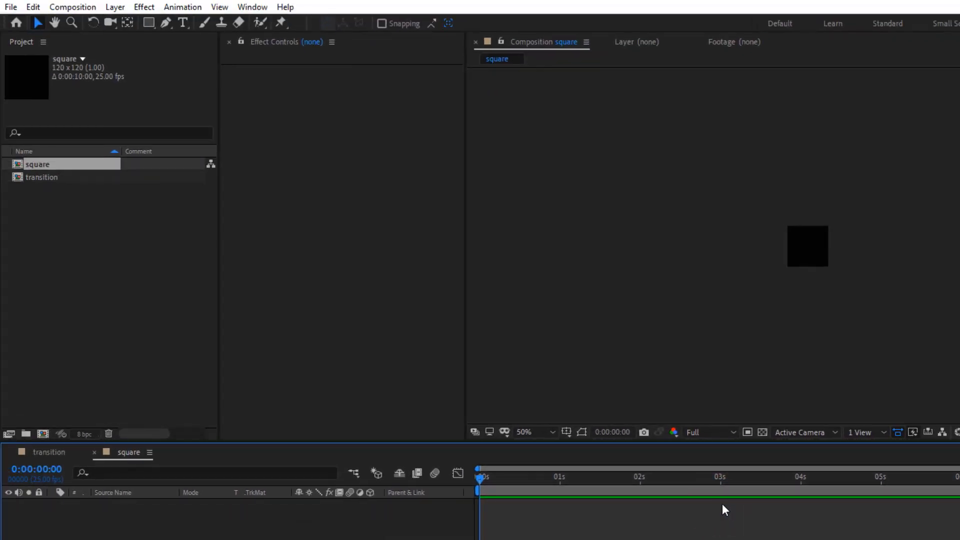
# Add a purple rectangle shape layer that fills the whole square composition
pyautogui.doubleClick(149, 25)
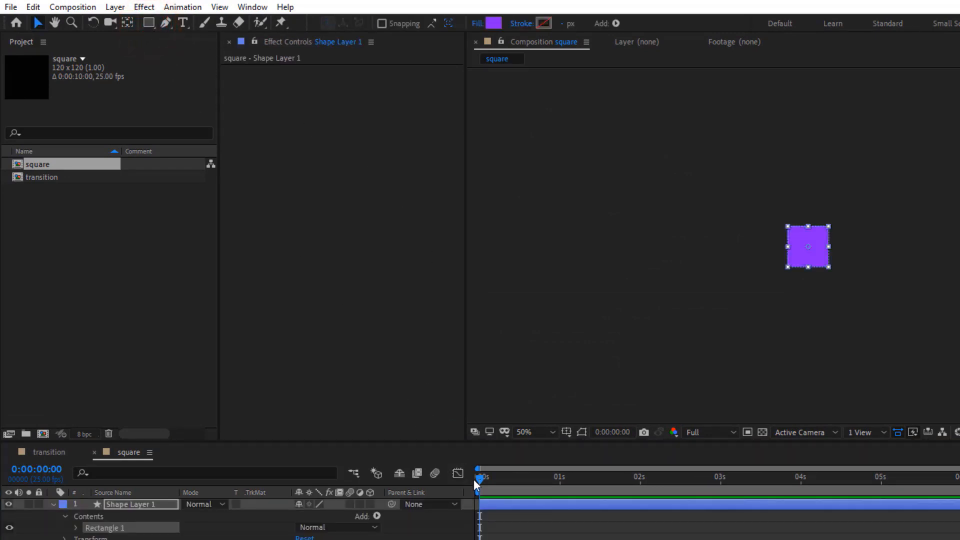
pyautogui.moveTo(480, 478); pyautogui.dragTo(497, 476)
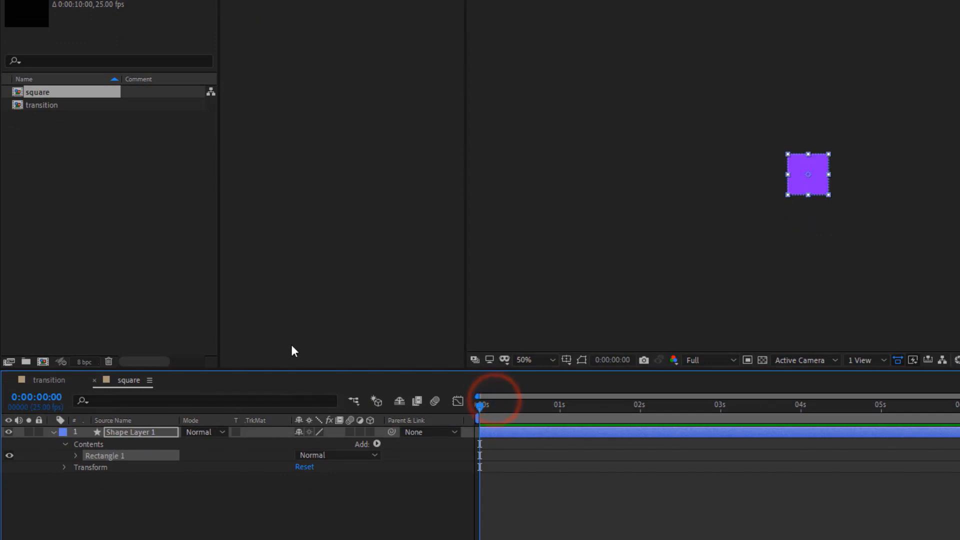
# Keyframe the rectangle layer's Scale from 0% at the start to 100% at 1 second
pyautogui.press('s')
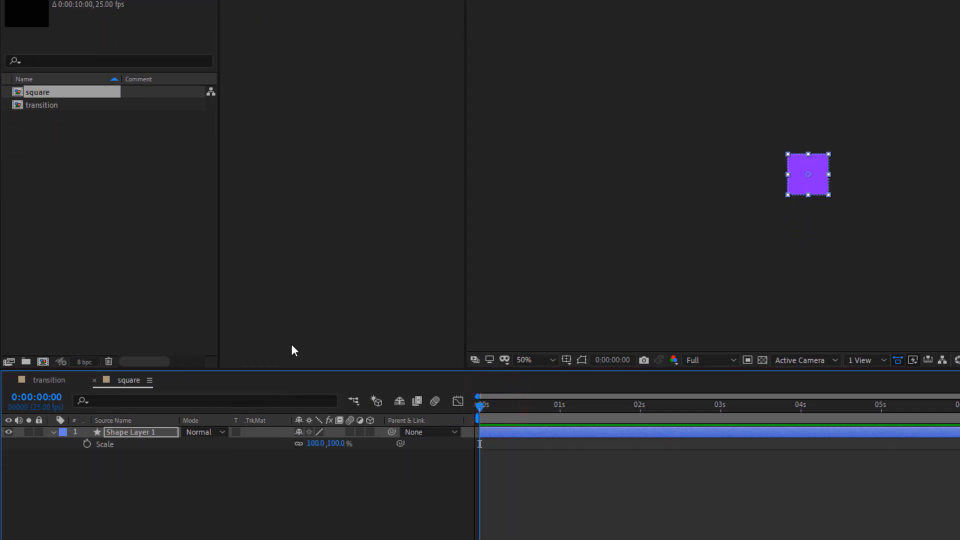
pyautogui.click(87, 444)
pyautogui.click(315, 443)
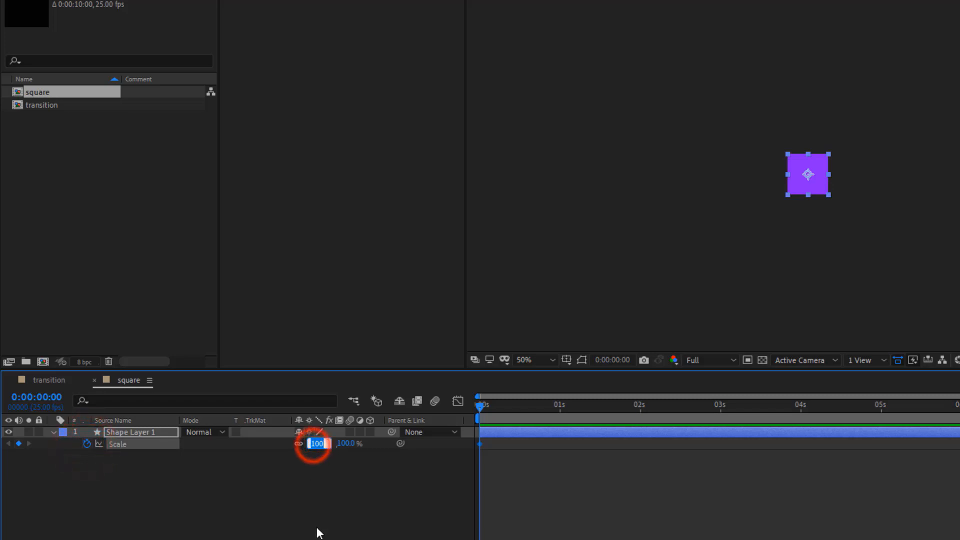
pyautogui.write('0')
pyautogui.press('Return')
pyautogui.moveTo(482, 405); pyautogui.dragTo(562, 434)
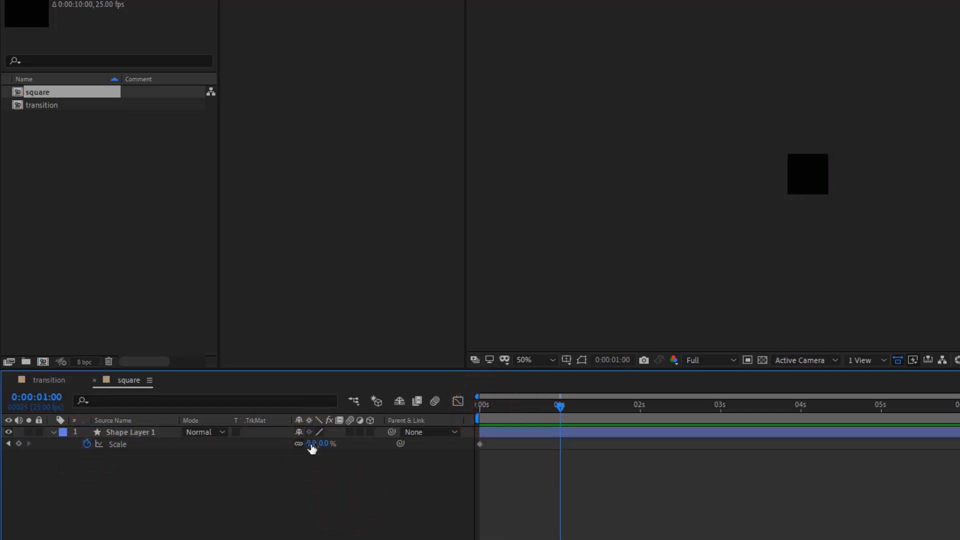
pyautogui.write('100')
pyautogui.press('Return')
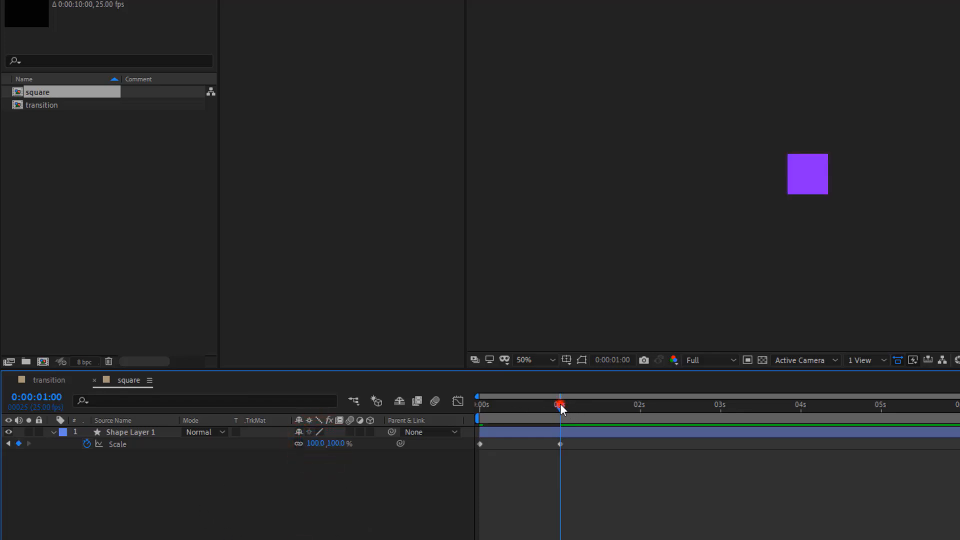
# Apply Easy Ease to both Scale keyframes of the rectangle layer
pyautogui.moveTo(560, 404); pyautogui.dragTo(557, 445)
pyautogui.press('F9')
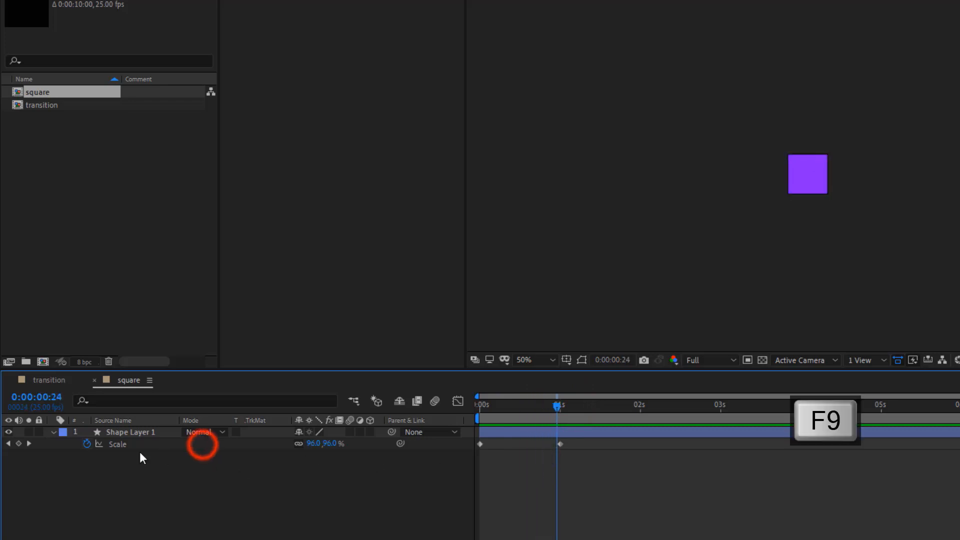
pyautogui.click(122, 446)
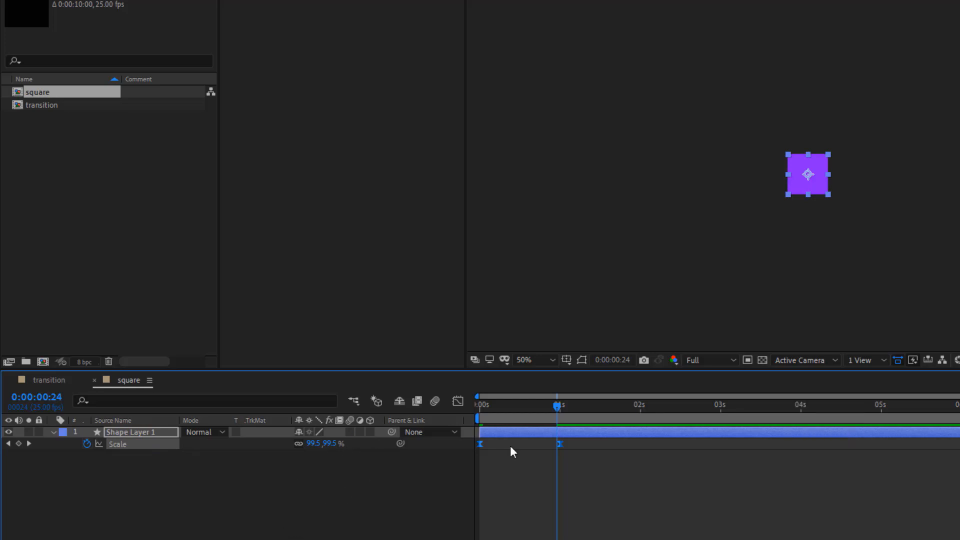
pyautogui.moveTo(558, 407); pyautogui.dragTo(547, 446)
# Keyframe the rectangle layer's Rotation from 45° at the start to 0° at 1 second
pyautogui.click(120, 432)
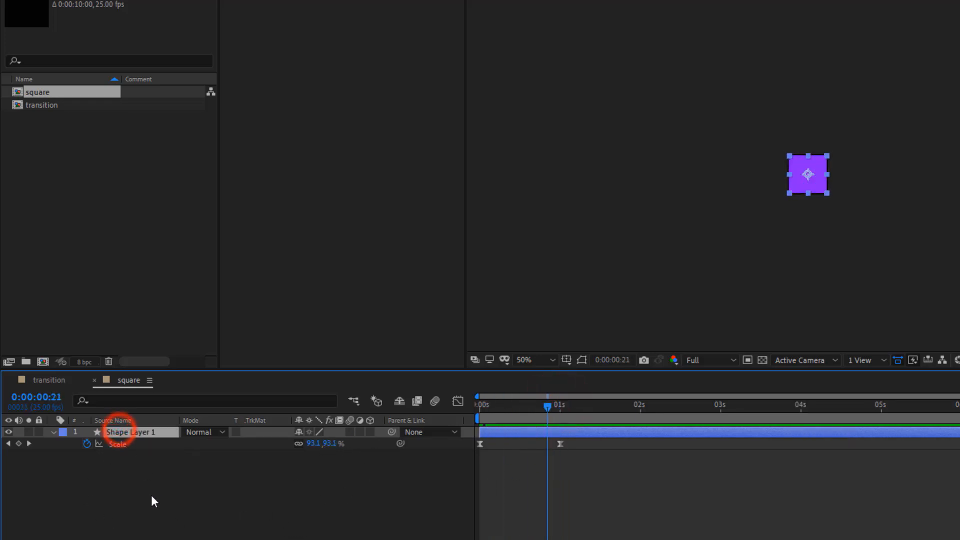
pyautogui.press('r')
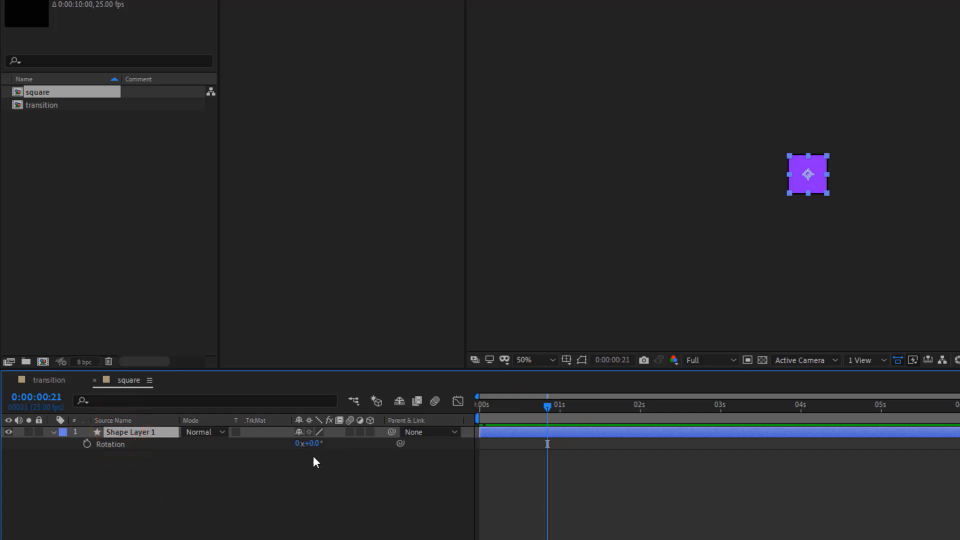
pyautogui.moveTo(547, 405); pyautogui.dragTo(480, 405)
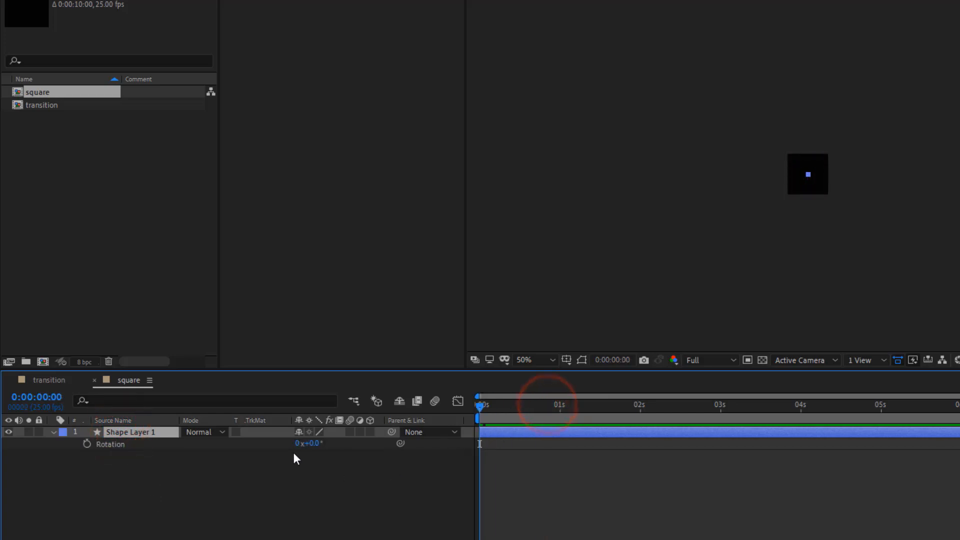
pyautogui.click(87, 444)
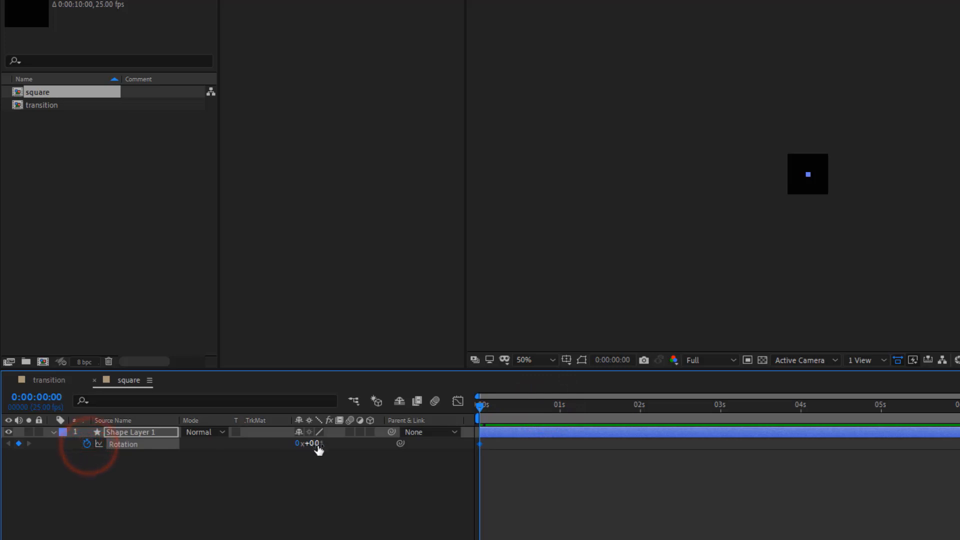
pyautogui.write('45')
pyautogui.click(313, 515)
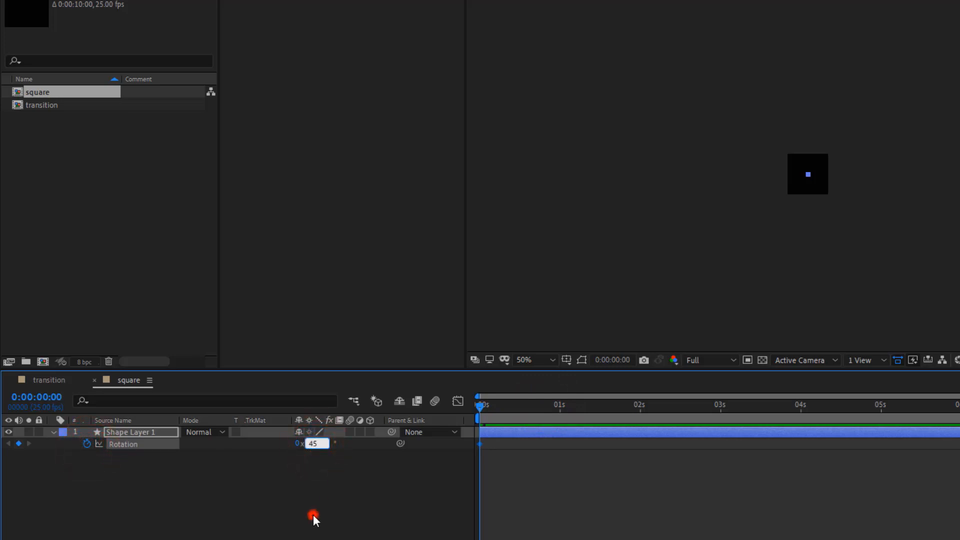
pyautogui.moveTo(479, 406); pyautogui.dragTo(559, 415)
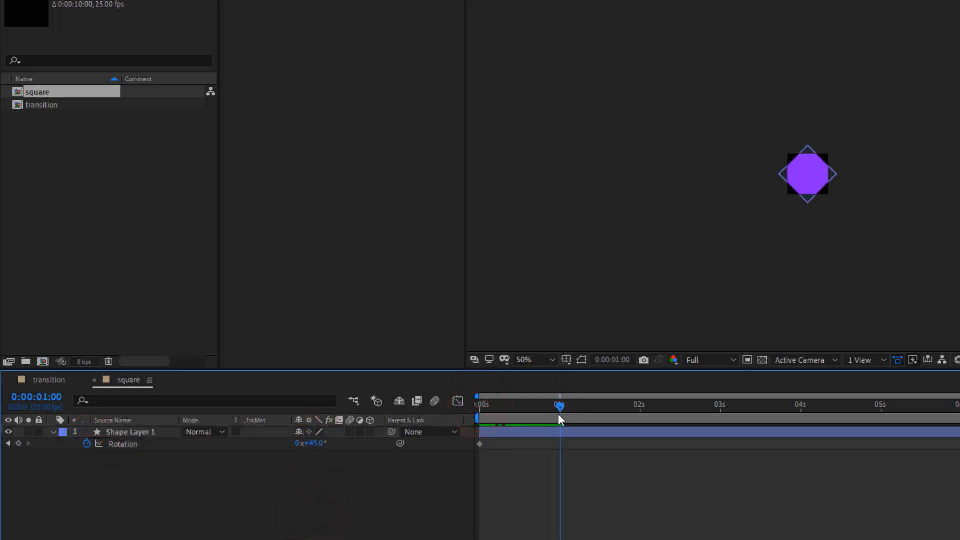
pyautogui.click(317, 444)
pyautogui.write('0')
pyautogui.click(332, 500)
# Apply Easy Ease to both Rotation keyframes of the rectangle layer
pyautogui.press('F9')
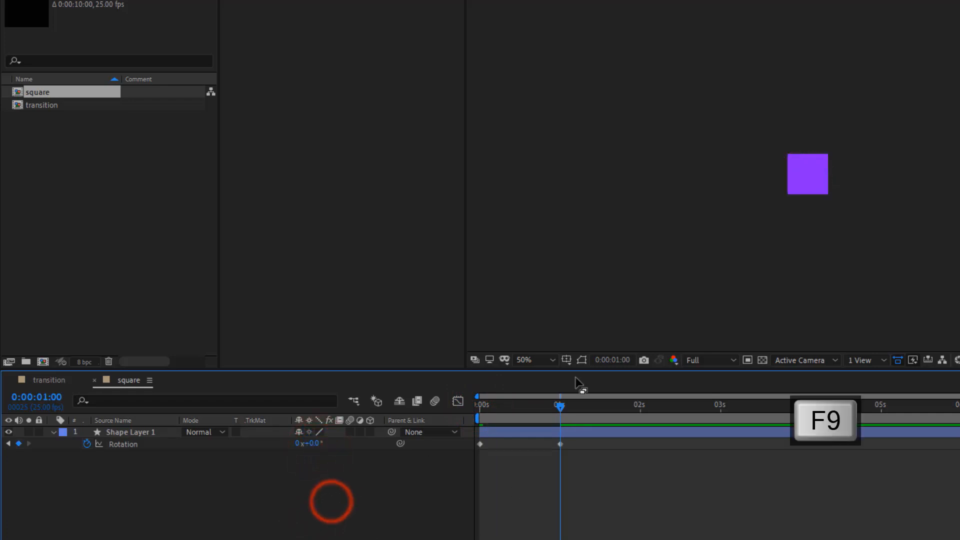
pyautogui.moveTo(560, 406); pyautogui.dragTo(514, 422)
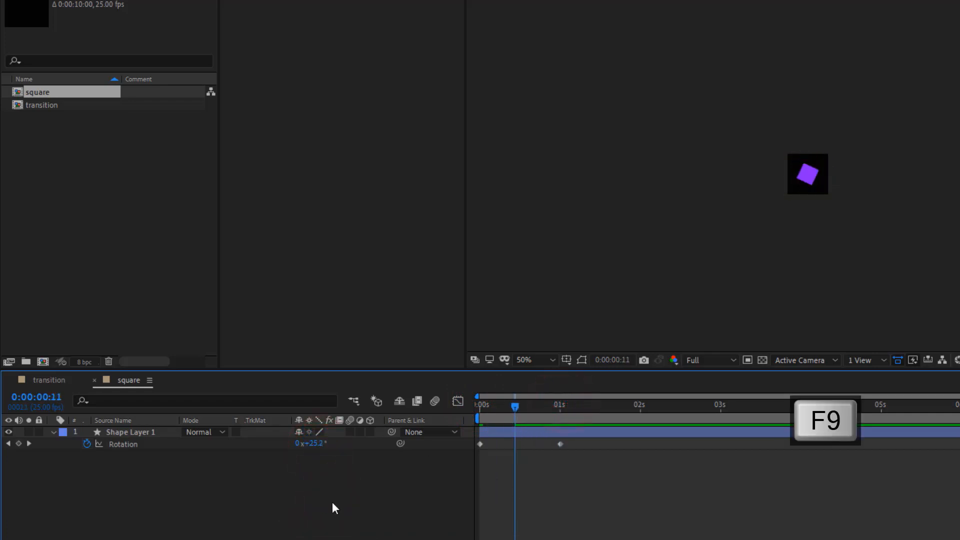
pyautogui.click(131, 444)
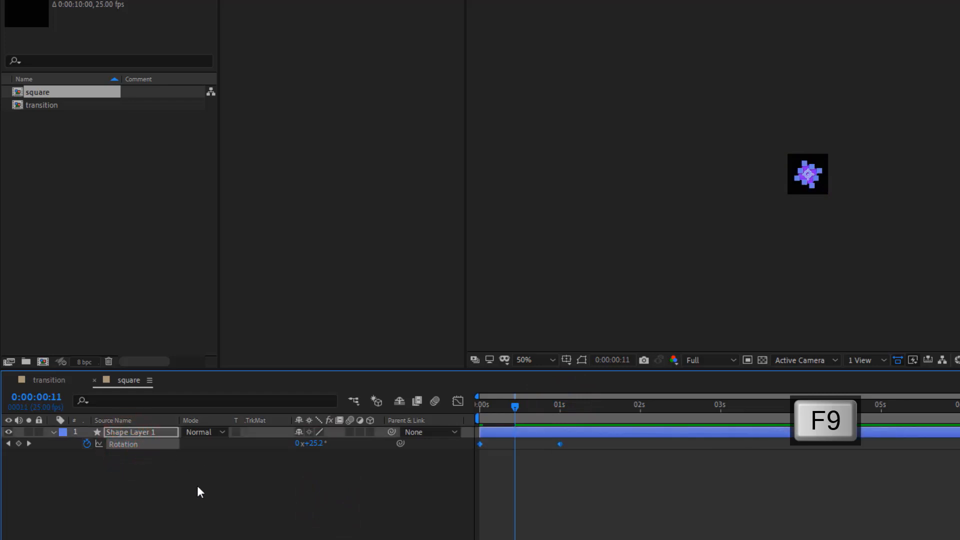
pyautogui.moveTo(514, 403); pyautogui.dragTo(495, 405)
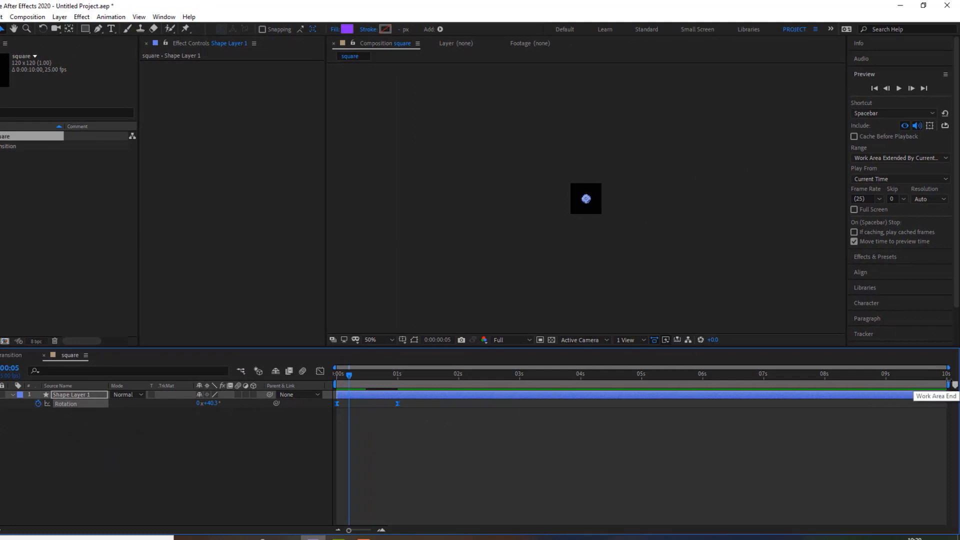
# Shorten the square composition's work area to about 1.5 seconds and preview the animation from the start
pyautogui.moveTo(946, 384); pyautogui.dragTo(432, 411)
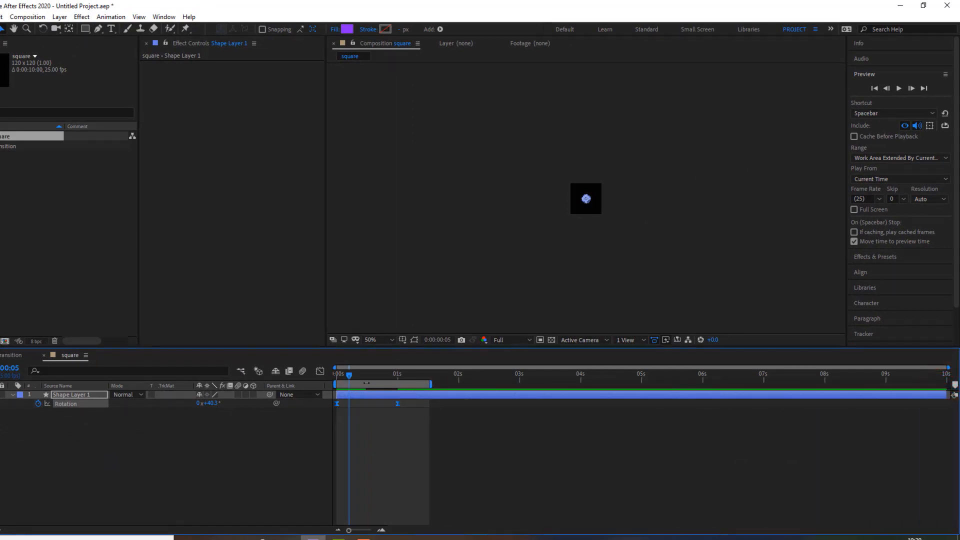
pyautogui.moveTo(349, 376); pyautogui.dragTo(344, 375)
pyautogui.press('space')
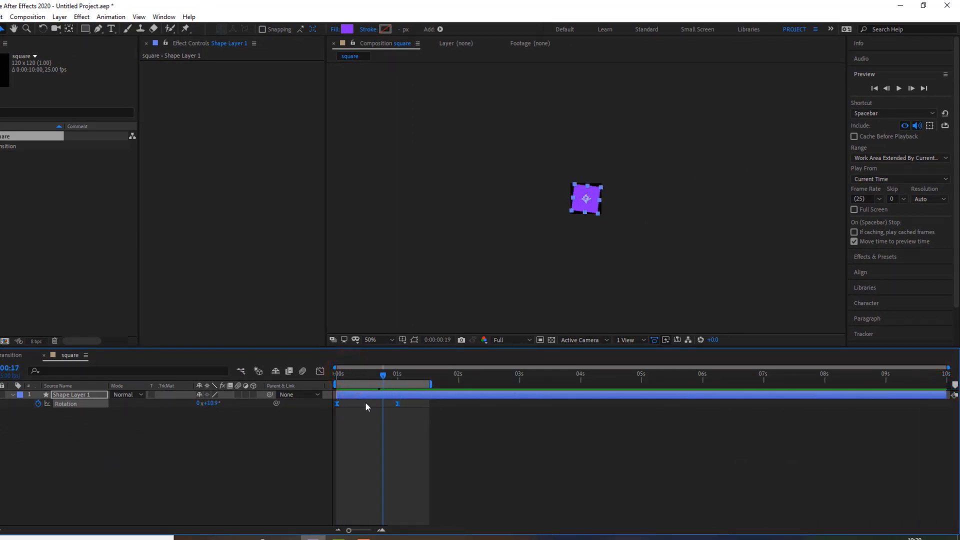
pyautogui.click(874, 88)
pyautogui.click(898, 88)
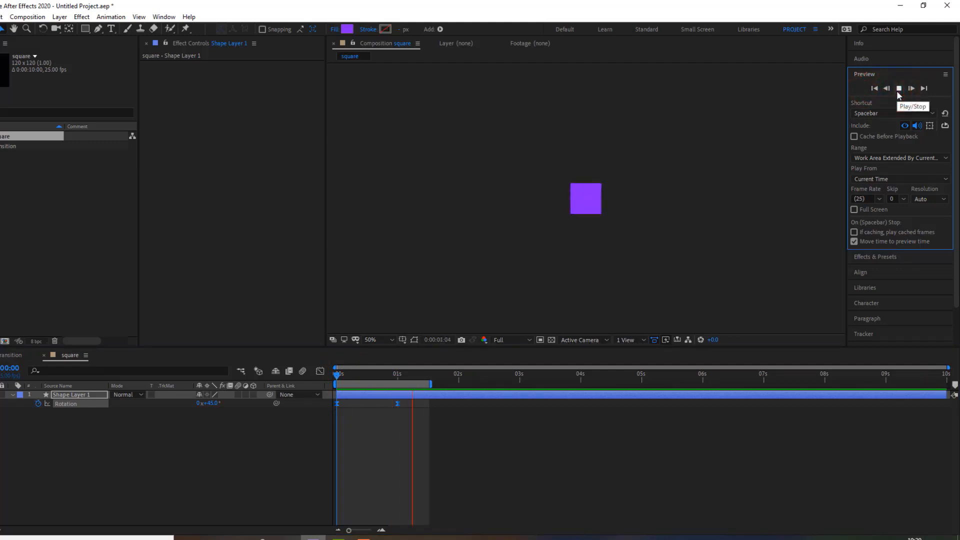
pyautogui.click(237, 448)
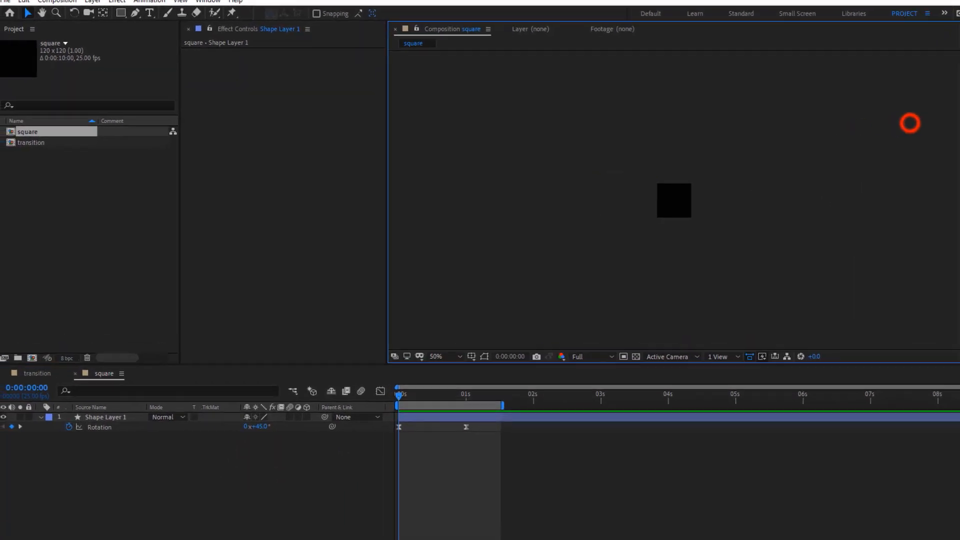
# Place the square composition as a layer in the transition composition
pyautogui.click(36, 376)
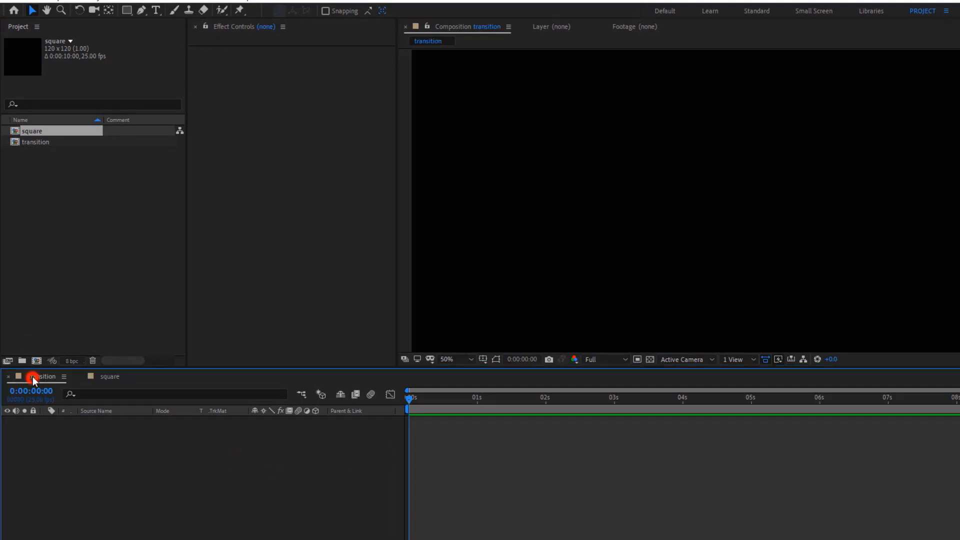
pyautogui.moveTo(31, 132); pyautogui.dragTo(35, 440)
pyautogui.click(68, 491)
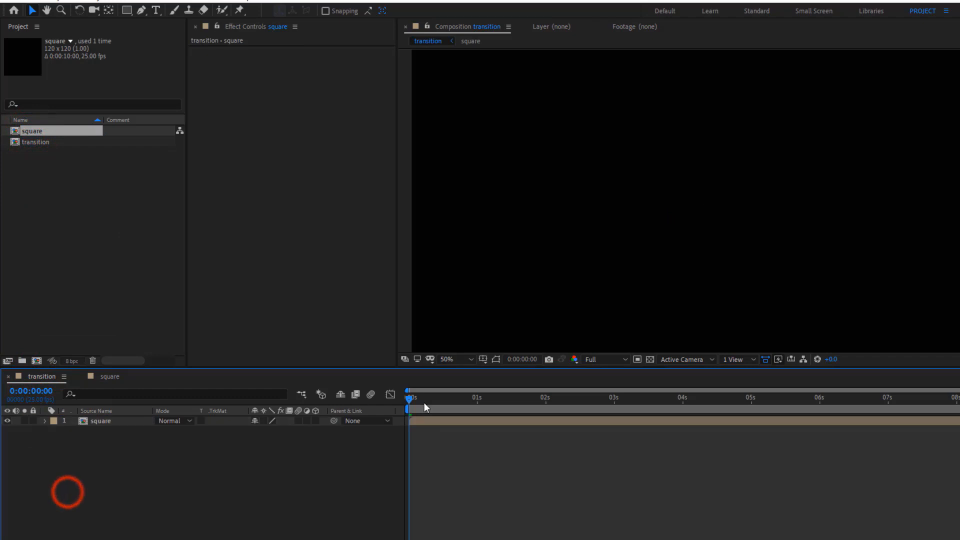
# Move to 1 second, select the square layer and open the Clones tool of the Utility Box script
pyautogui.moveTo(411, 396); pyautogui.dragTo(478, 415)
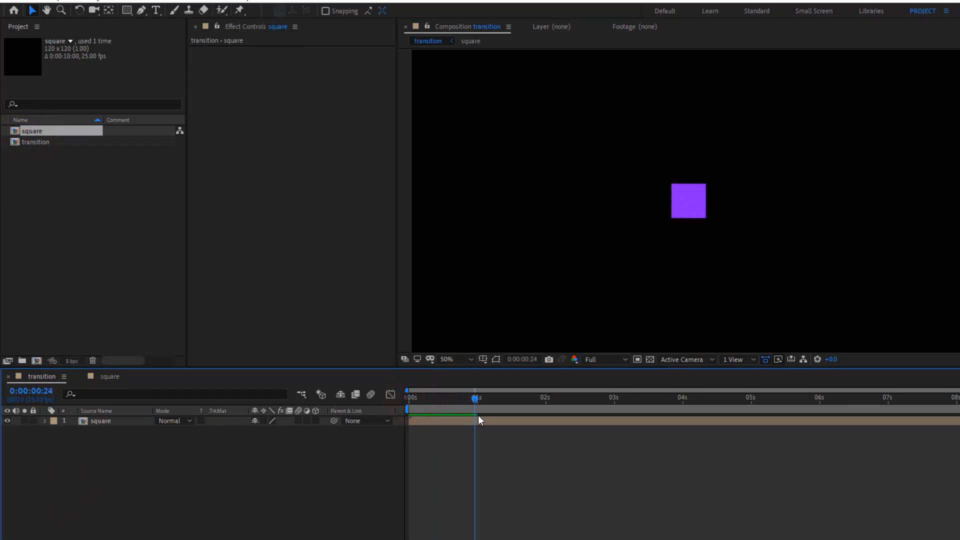
pyautogui.click(130, 454)
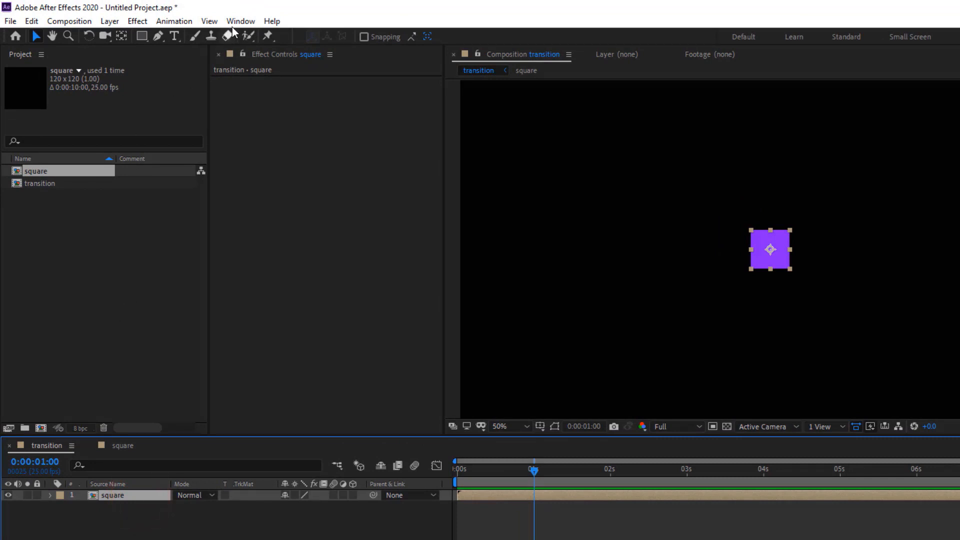
pyautogui.click(235, 22)
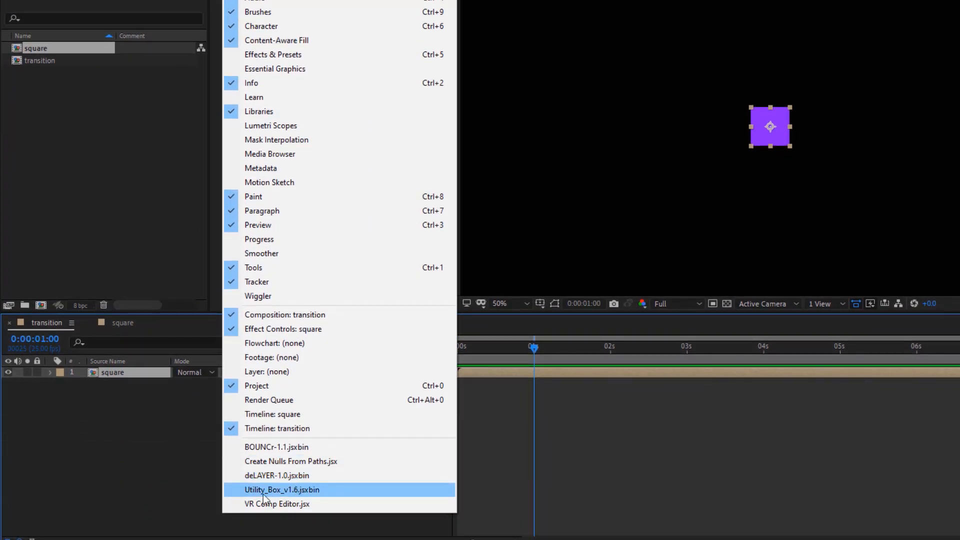
pyautogui.click(277, 490)
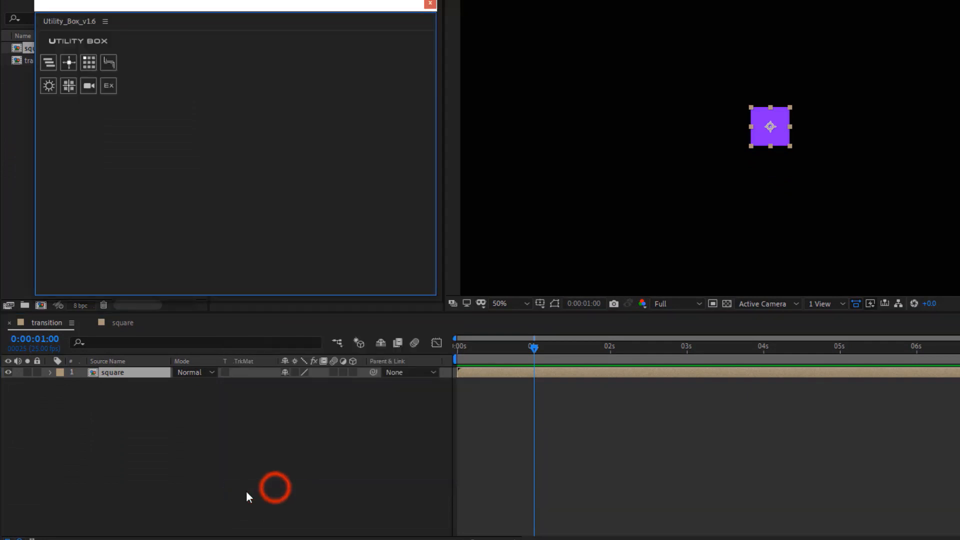
pyautogui.click(88, 63)
# Create a grid array of the square layer, 17 across by 10 down, with a distance of 120 in both directions
pyautogui.click(621, 178)
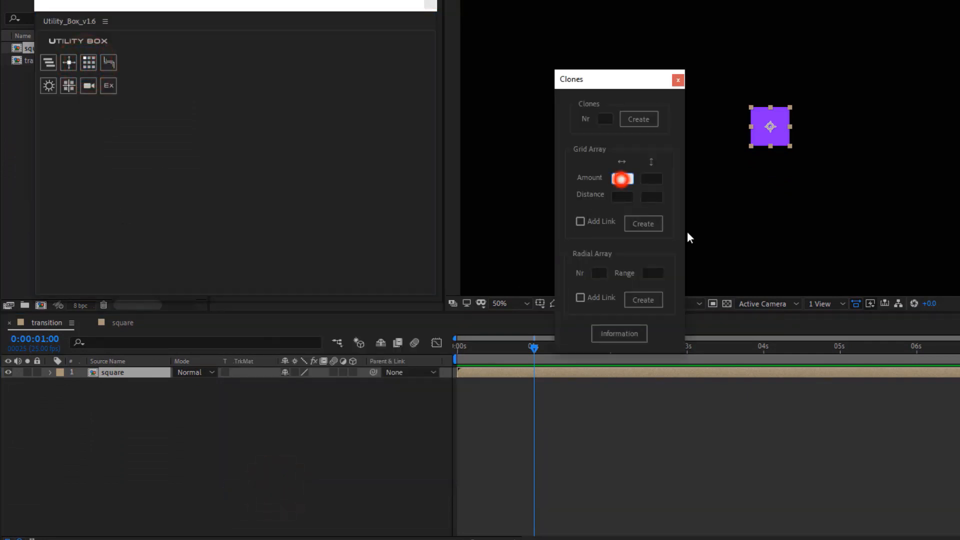
pyautogui.write('17')
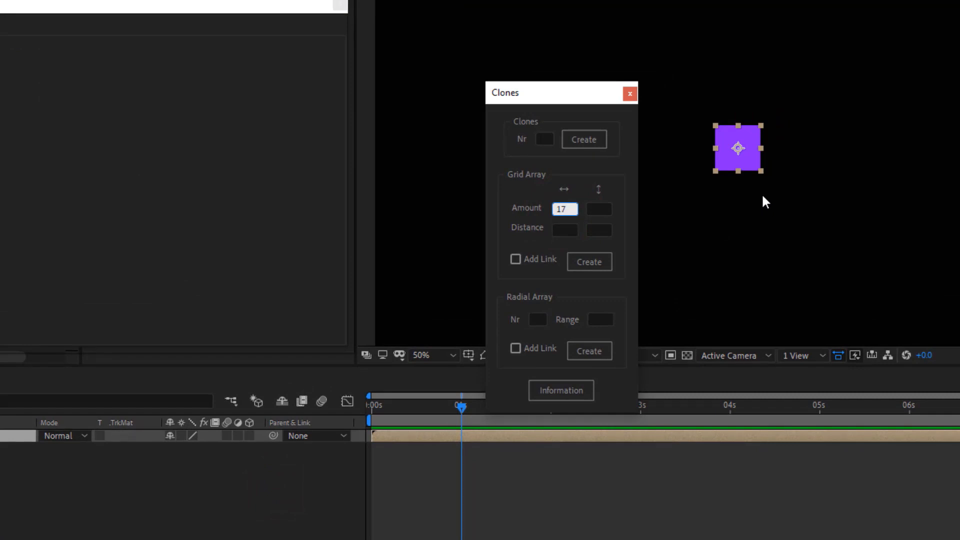
pyautogui.click(564, 225)
pyautogui.write('120')
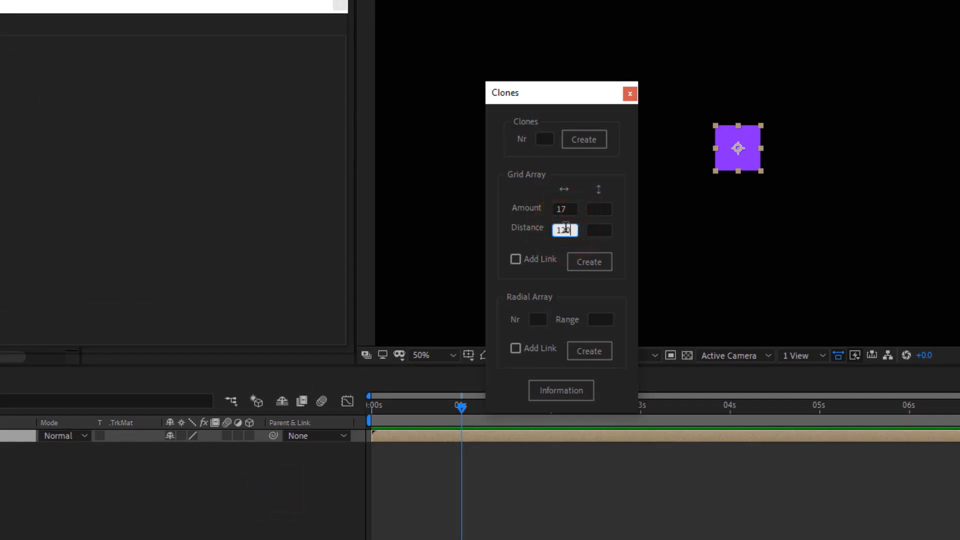
pyautogui.click(599, 209)
pyautogui.write('10')
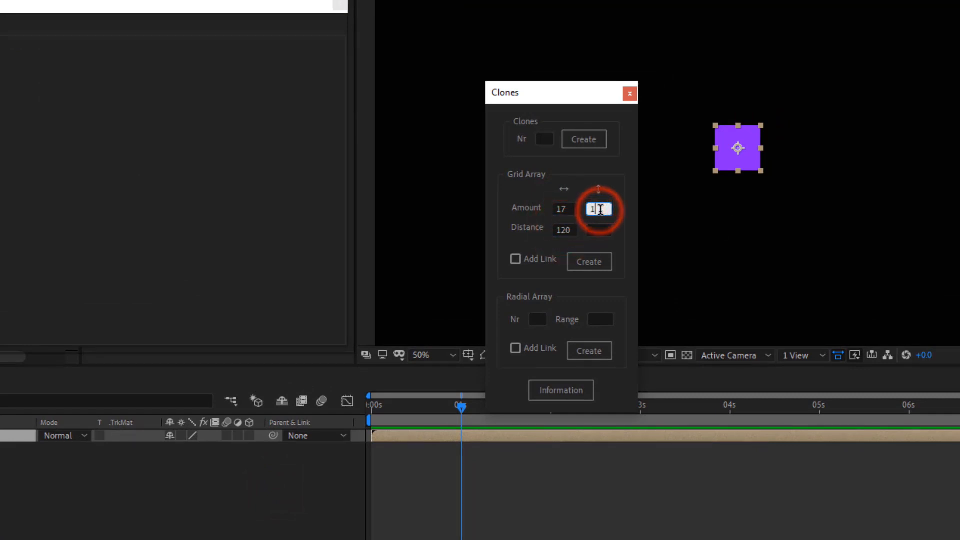
pyautogui.click(599, 234)
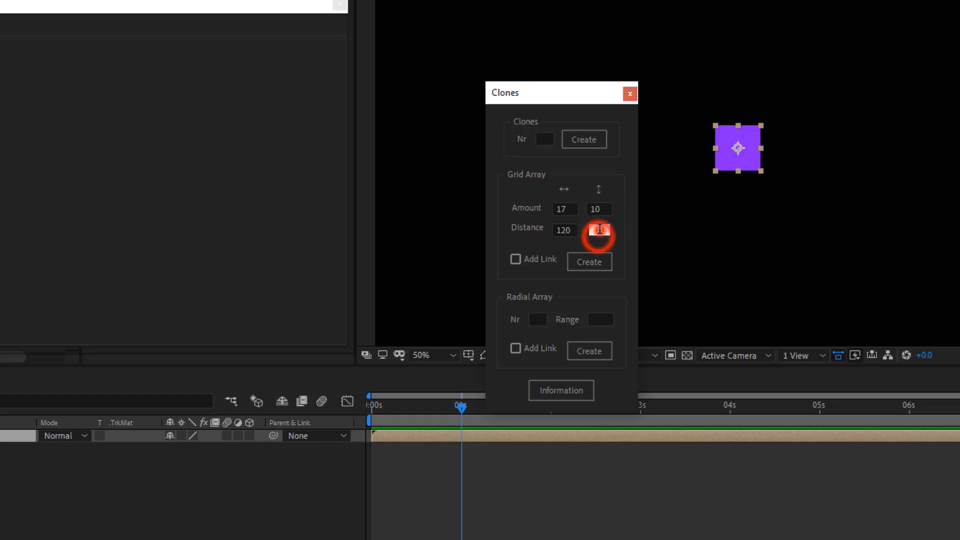
pyautogui.write('120')
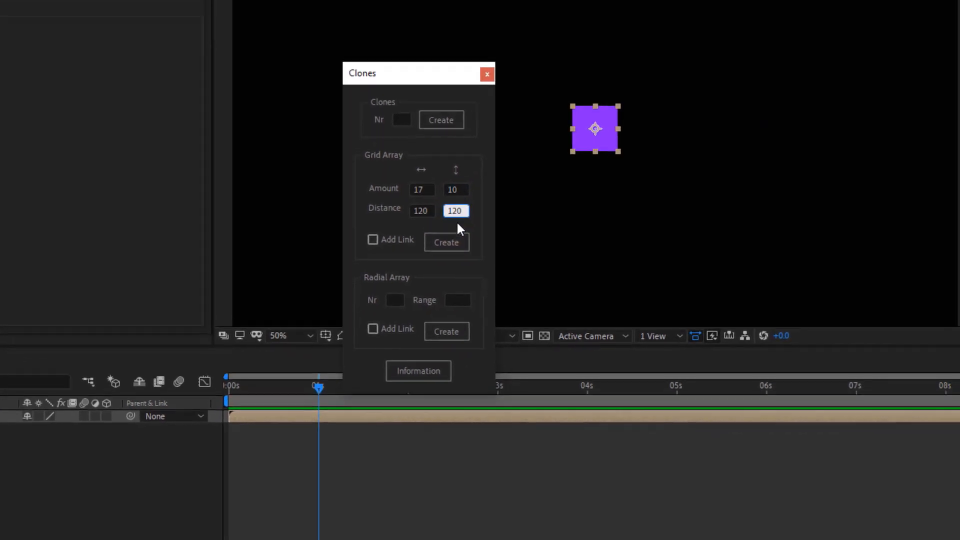
pyautogui.click(590, 260)
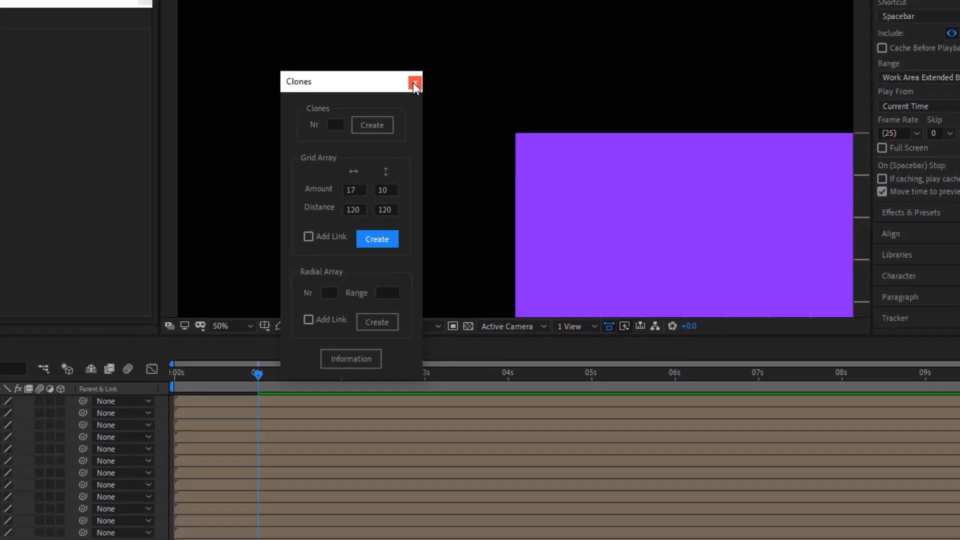
pyautogui.click(414, 85)
# Select all the cloned squares and move the grid up and left so it covers the whole composition frame
pyautogui.scroll(-4, 516, 156)
pyautogui.moveTo(734, 123); pyautogui.dragTo(559, 269)
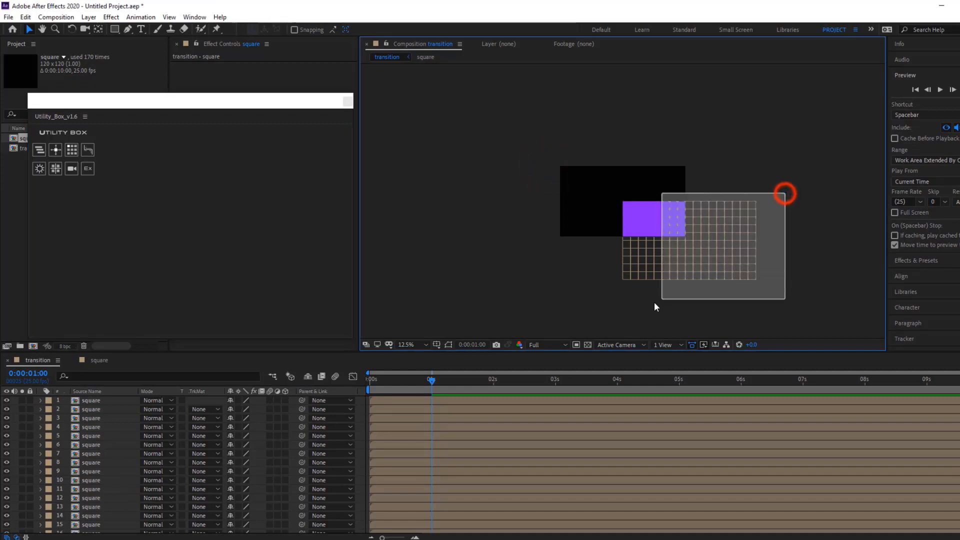
pyautogui.moveTo(655, 303); pyautogui.dragTo(614, 309)
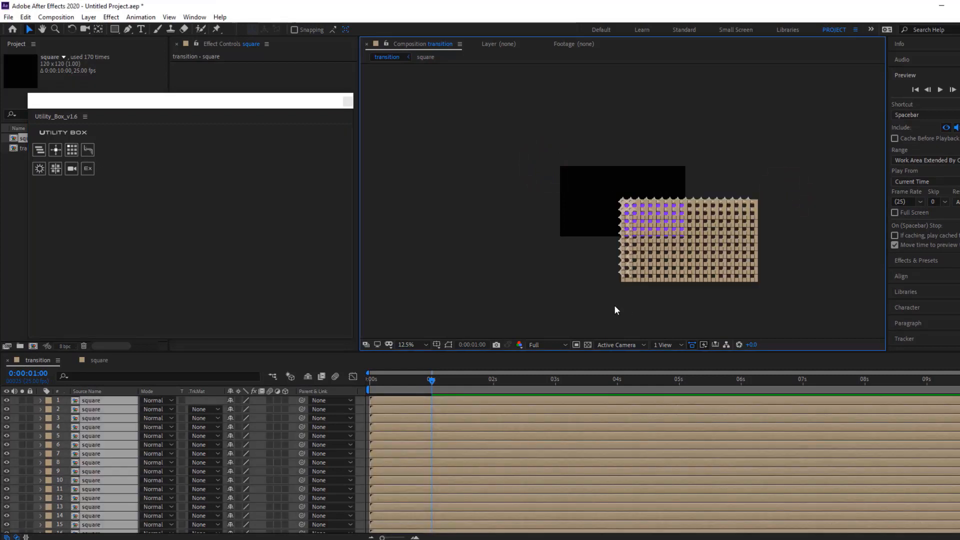
pyautogui.moveTo(622, 203); pyautogui.dragTo(553, 163)
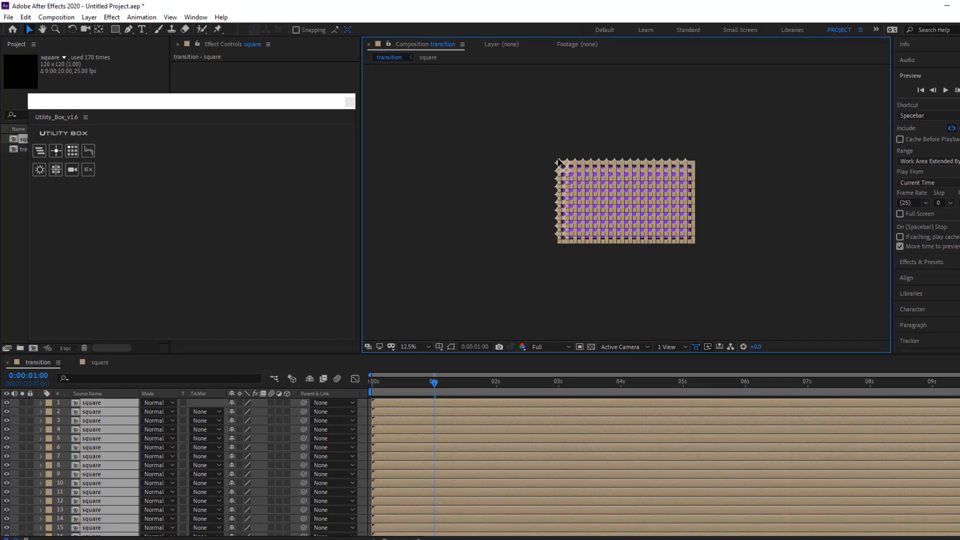
pyautogui.click(643, 279)
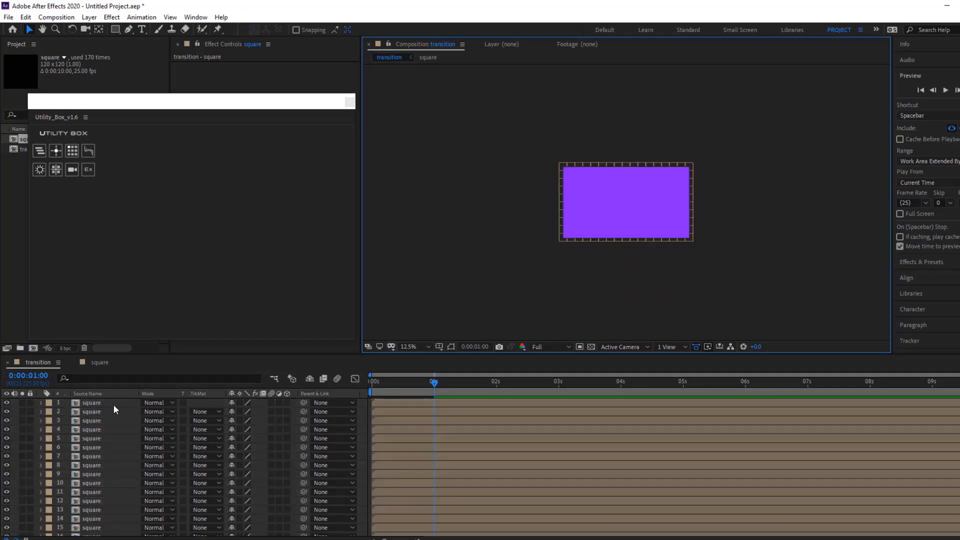
pyautogui.scroll(3, 494, 217)
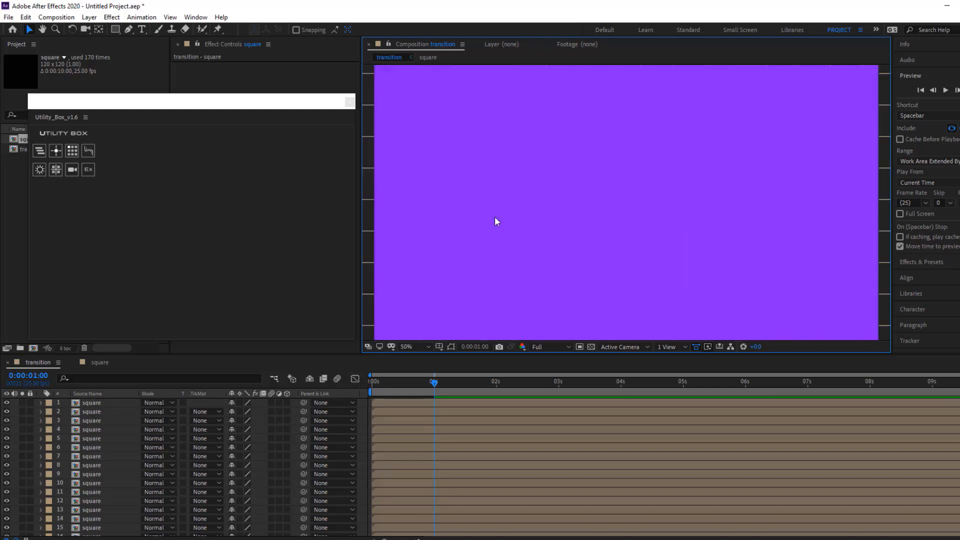
# Pre-compose all the square layers into a new composition named 01
pyautogui.moveTo(432, 395); pyautogui.dragTo(421, 411)
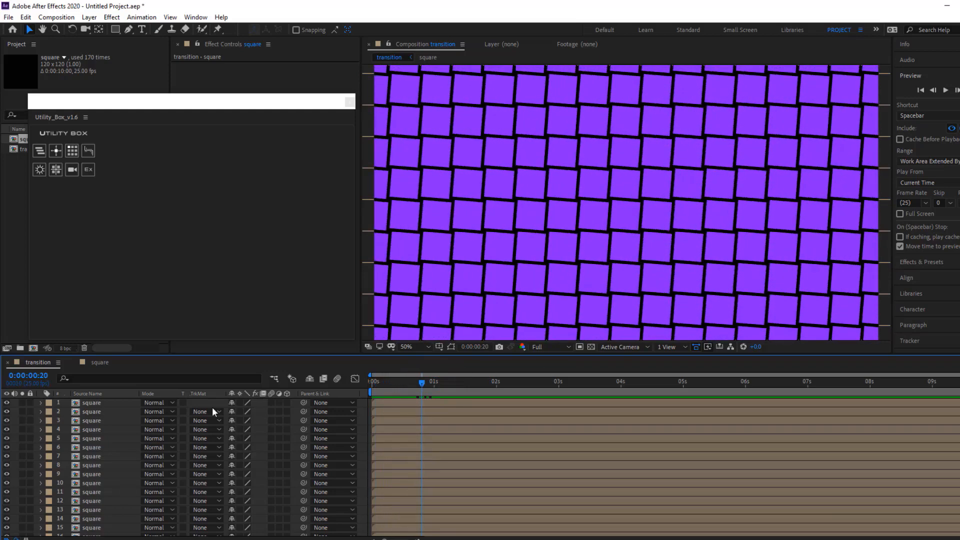
pyautogui.hotkey('ctrl', 'a')
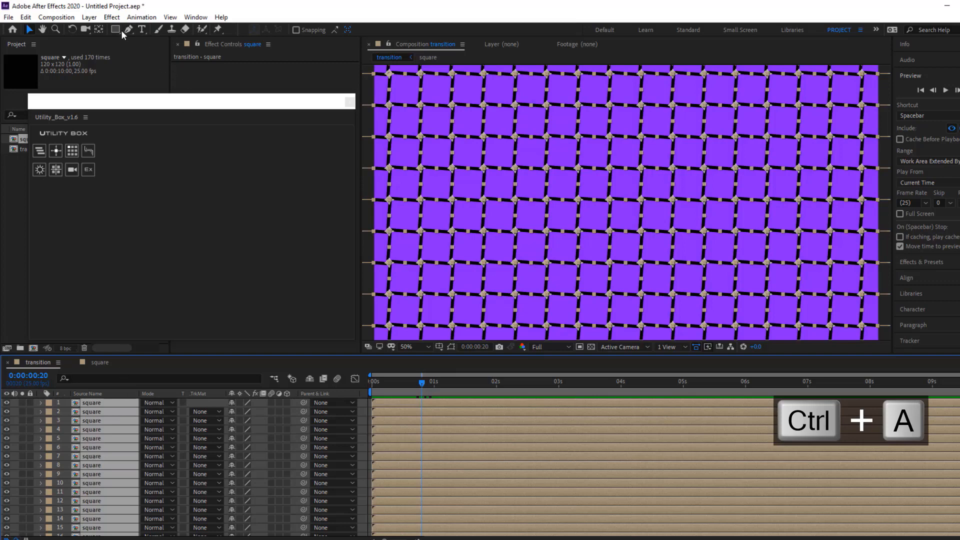
pyautogui.rightClick(110, 405)
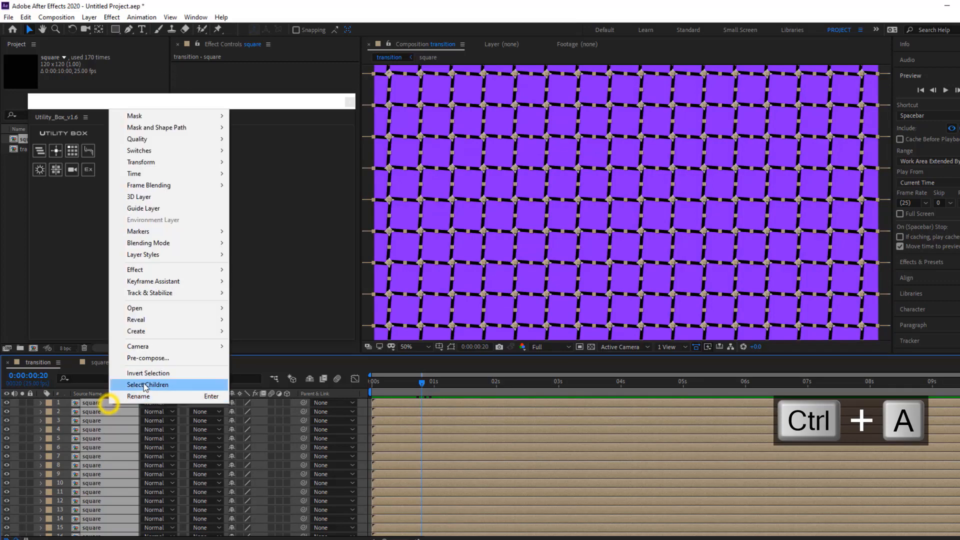
pyautogui.click(156, 360)
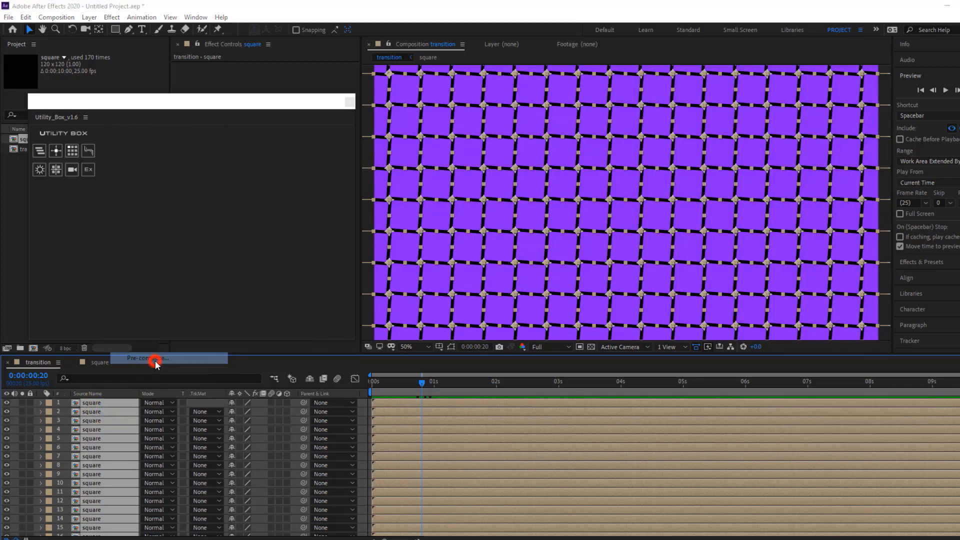
pyautogui.write('01')
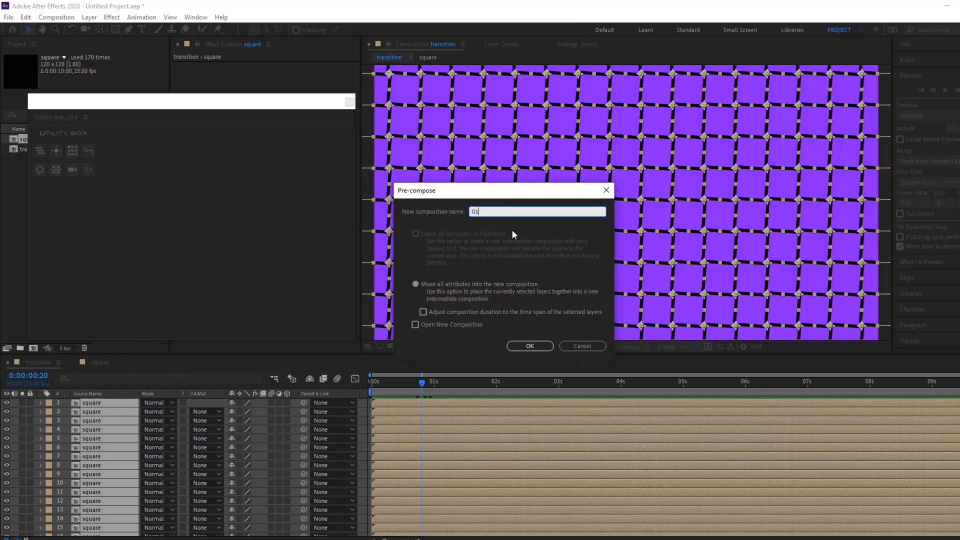
pyautogui.click(531, 346)
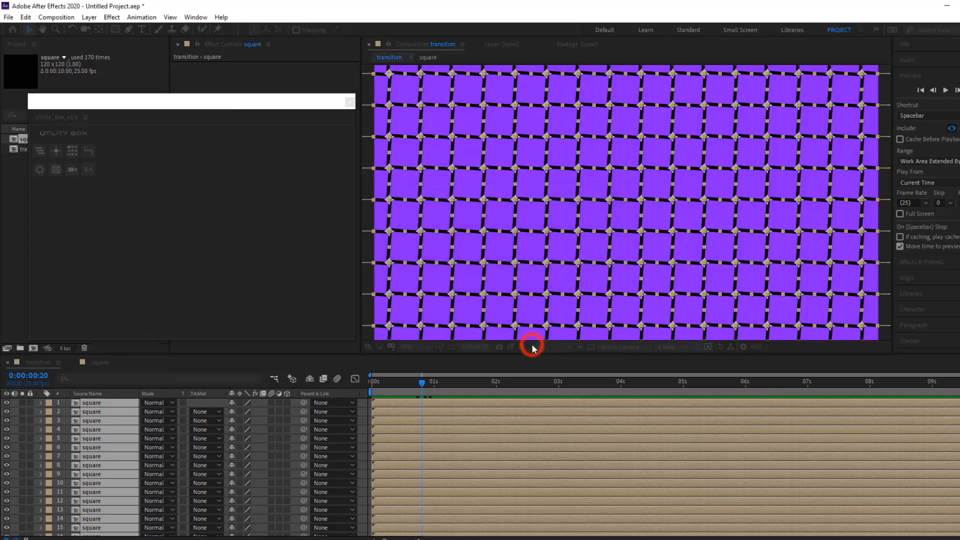
pyautogui.click(151, 451)
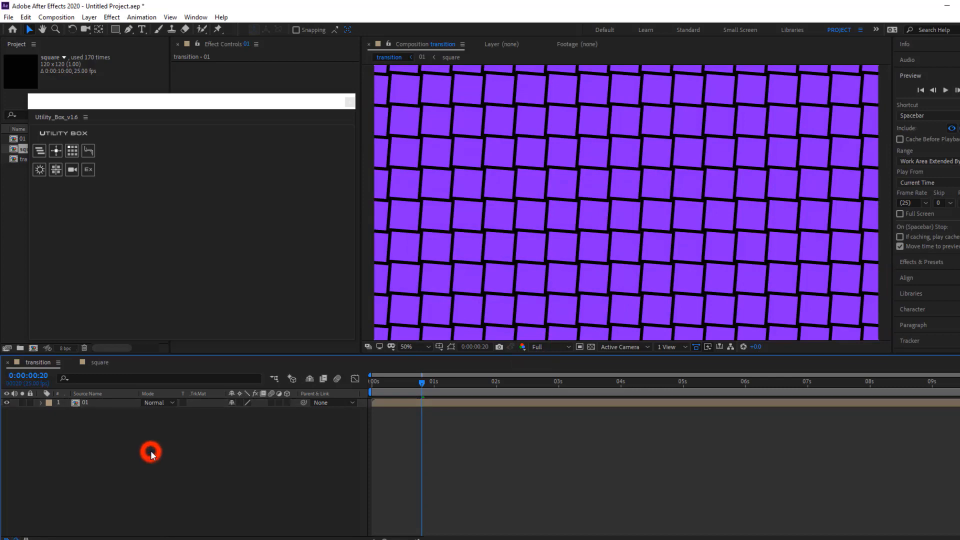
# Open composition 01, select all its square layers and close the Utility Box window
pyautogui.moveTo(422, 381); pyautogui.dragTo(427, 400)
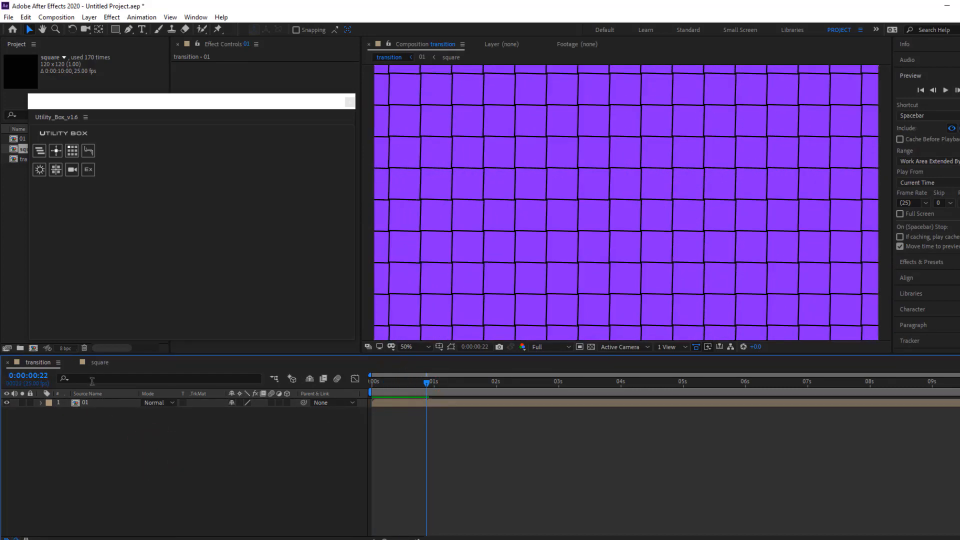
pyautogui.doubleClick(98, 401)
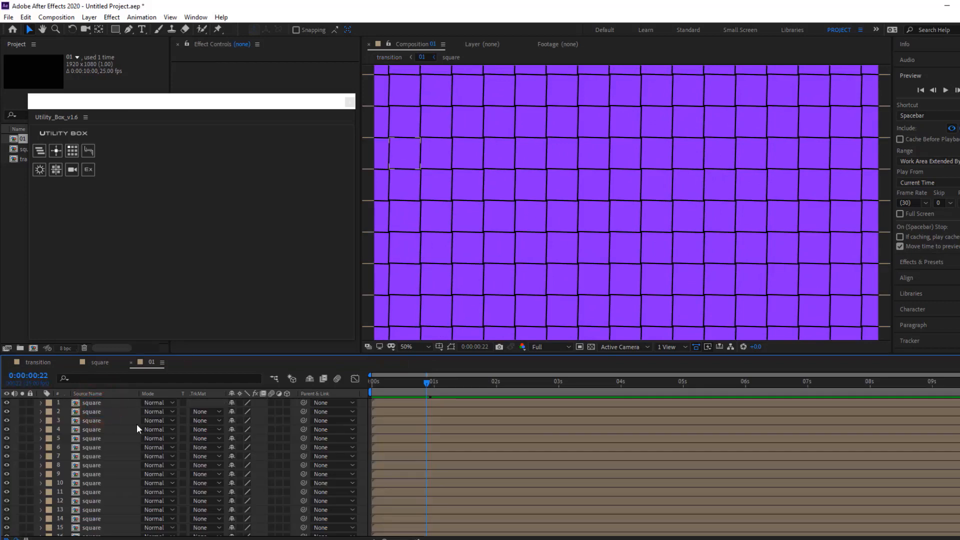
pyautogui.hotkey('ctrl', 'a')
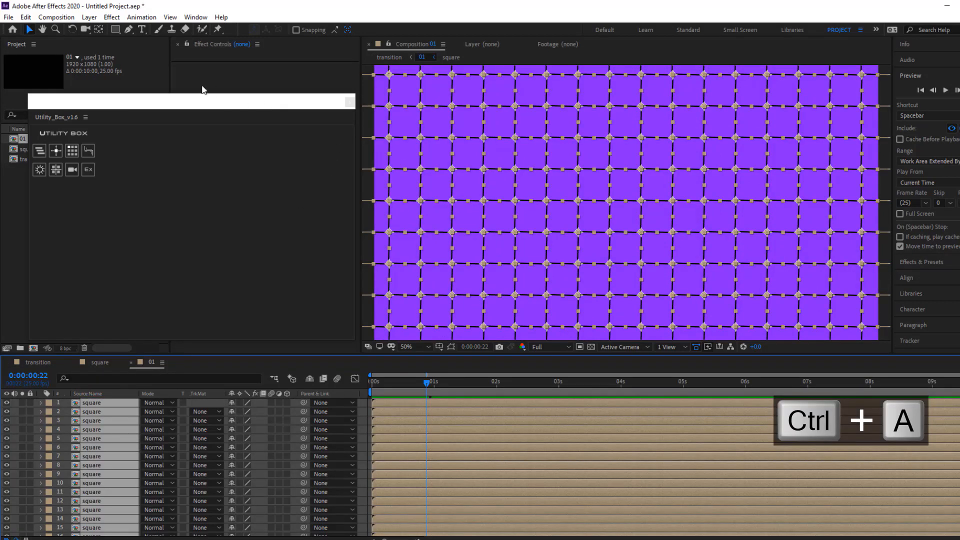
pyautogui.click(348, 102)
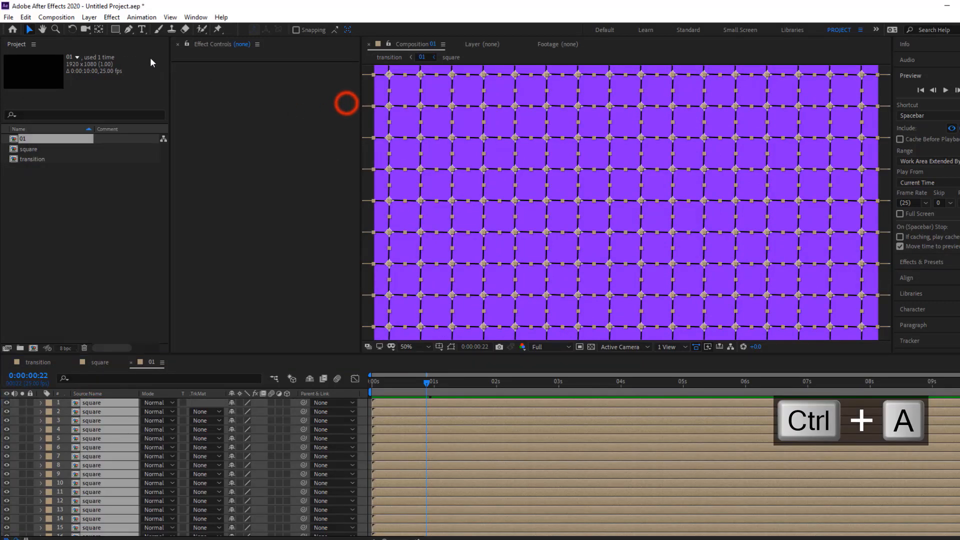
# Stagger the selected square layers outward from the grid's centre with the deLAYER script, using a 30-frame delay
pyautogui.click(195, 17)
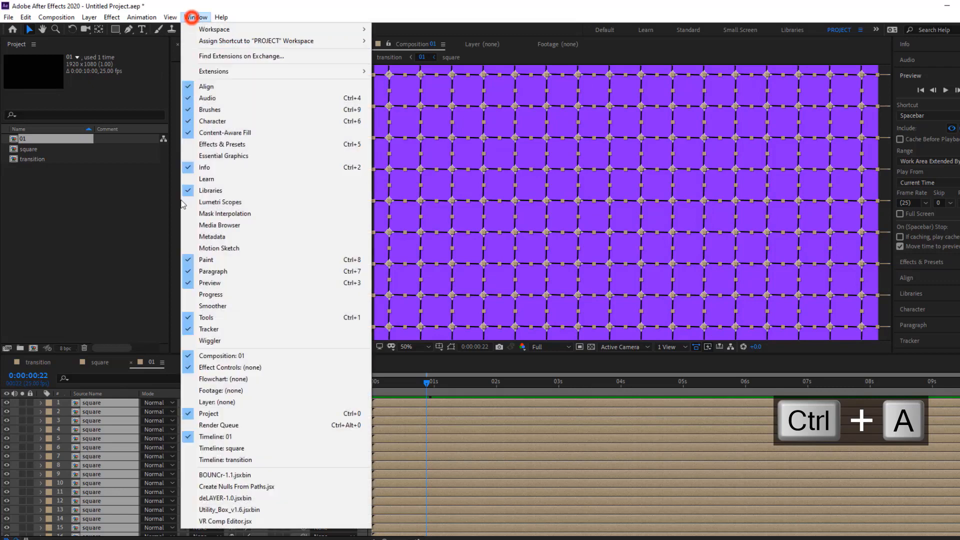
pyautogui.click(201, 498)
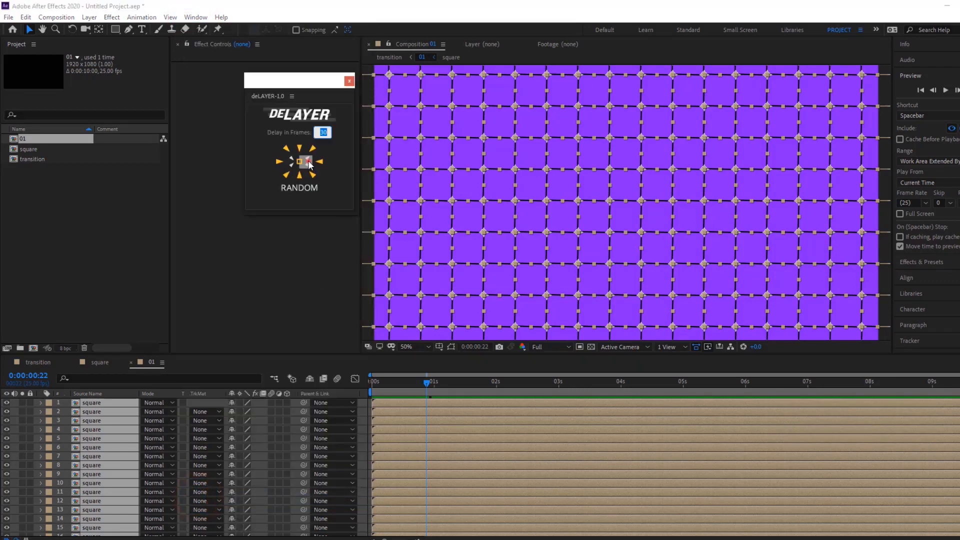
pyautogui.click(308, 164)
pyautogui.click(315, 300)
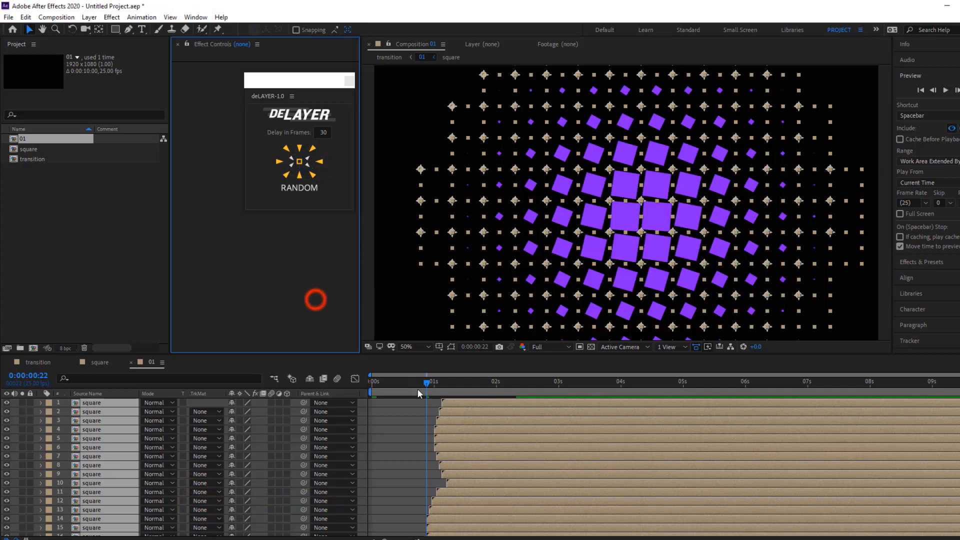
pyautogui.click(413, 309)
# Shorten composition 01's work area to 2 seconds and preview the staggered animation from the start
pyautogui.moveTo(427, 387); pyautogui.dragTo(347, 441)
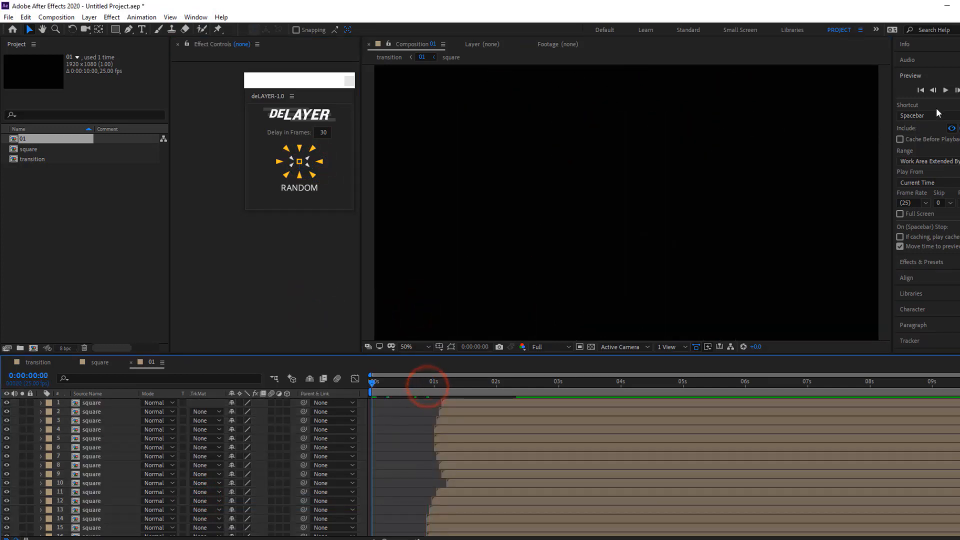
pyautogui.moveTo(957, 392); pyautogui.dragTo(484, 407)
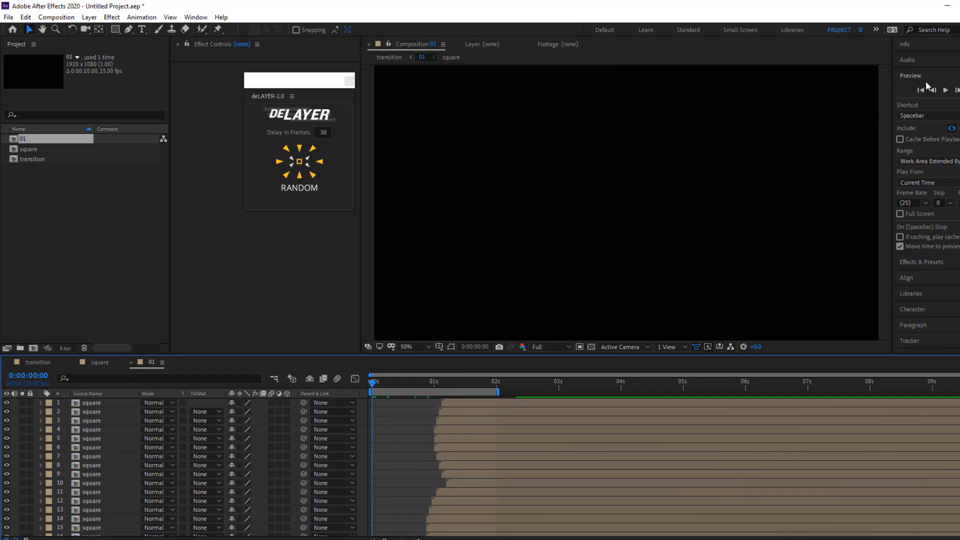
pyautogui.click(944, 90)
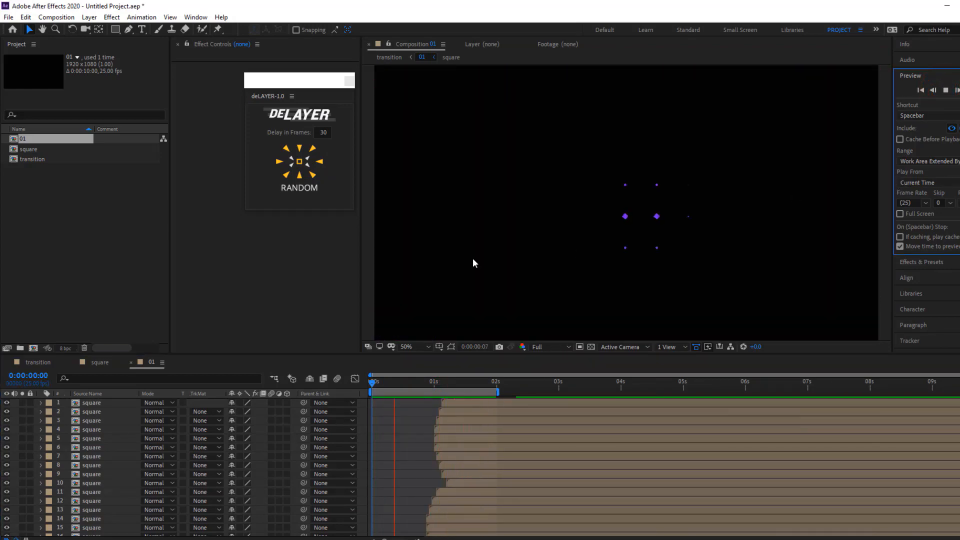
pyautogui.click(299, 161)
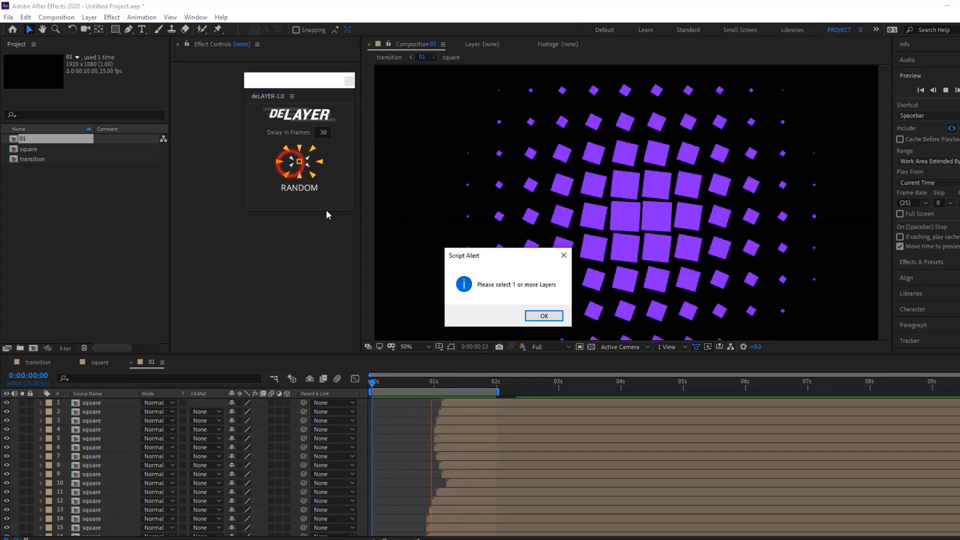
pyautogui.click(535, 316)
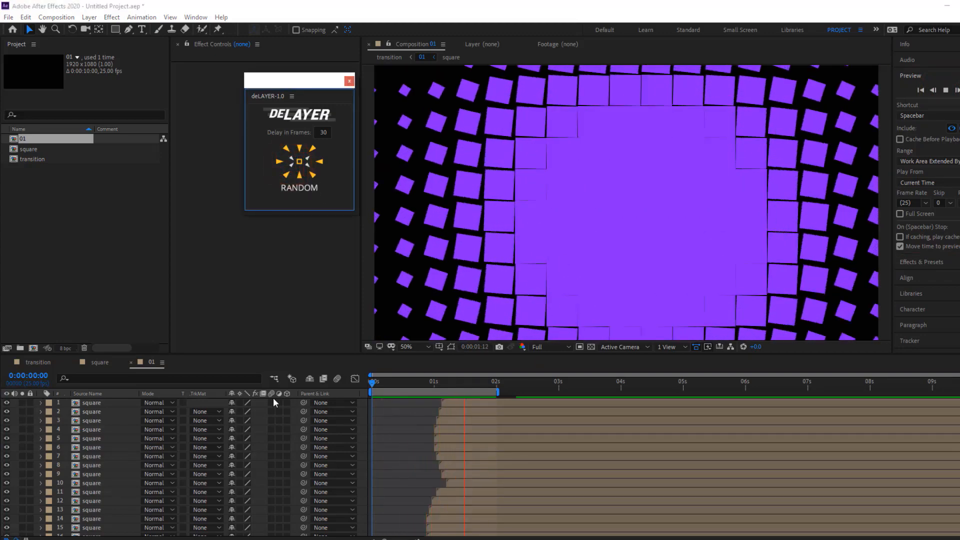
# Select all square layers and try the deLAYER stagger inward from the edges, from the bottom-right corner and from the top-left corner
pyautogui.click(107, 439)
pyautogui.hotkey('ctrl', 'a')
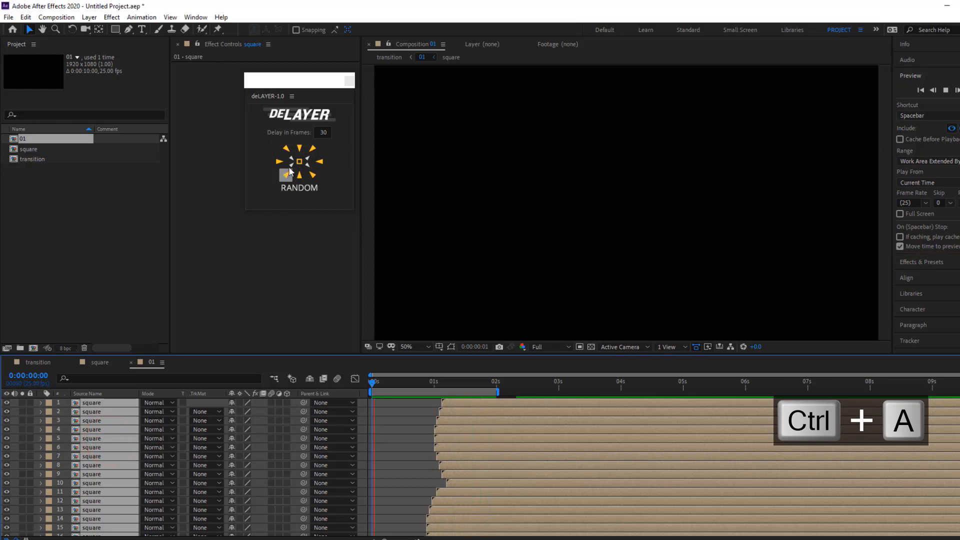
pyautogui.click(292, 162)
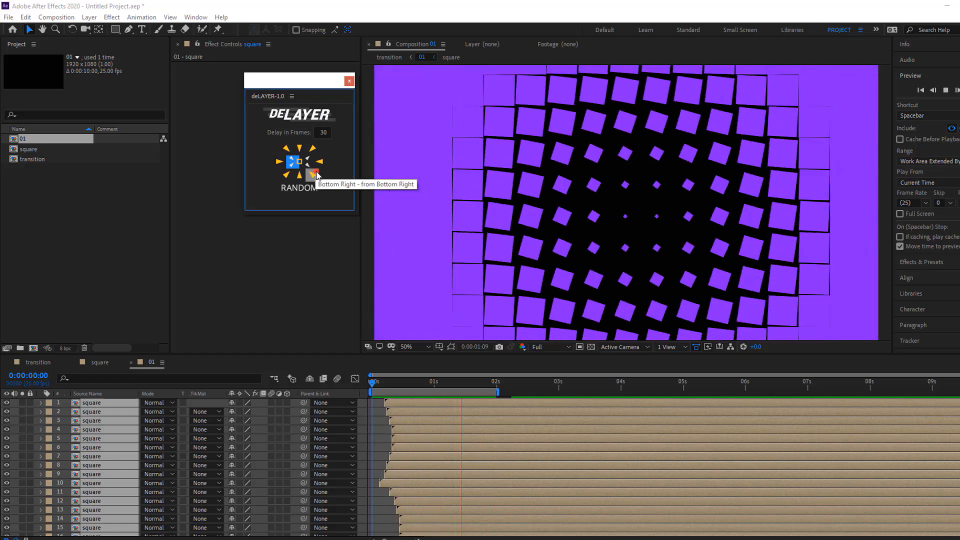
pyautogui.click(314, 175)
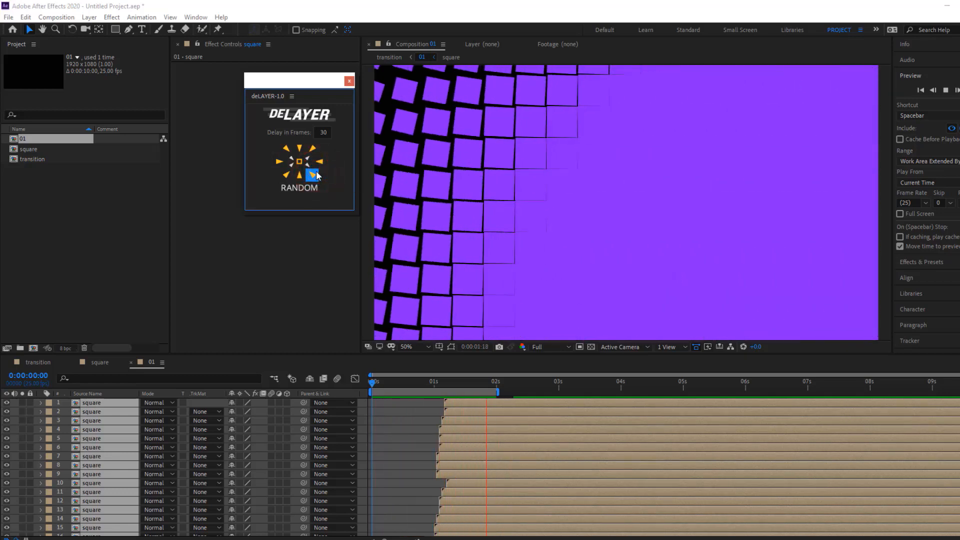
pyautogui.click(286, 149)
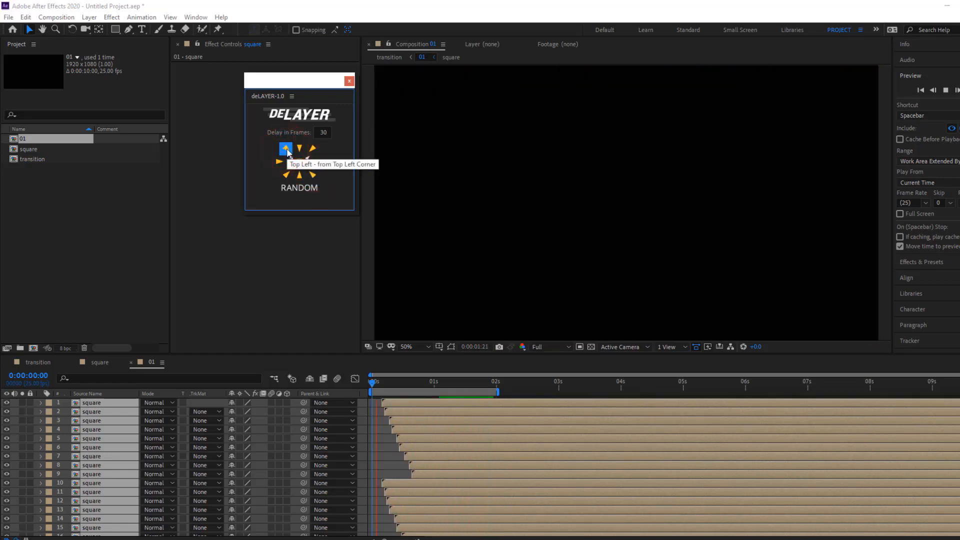
# Try the deLAYER stagger on the squares from left to right, right to left, bottom to top and in random order
pyautogui.click(283, 161)
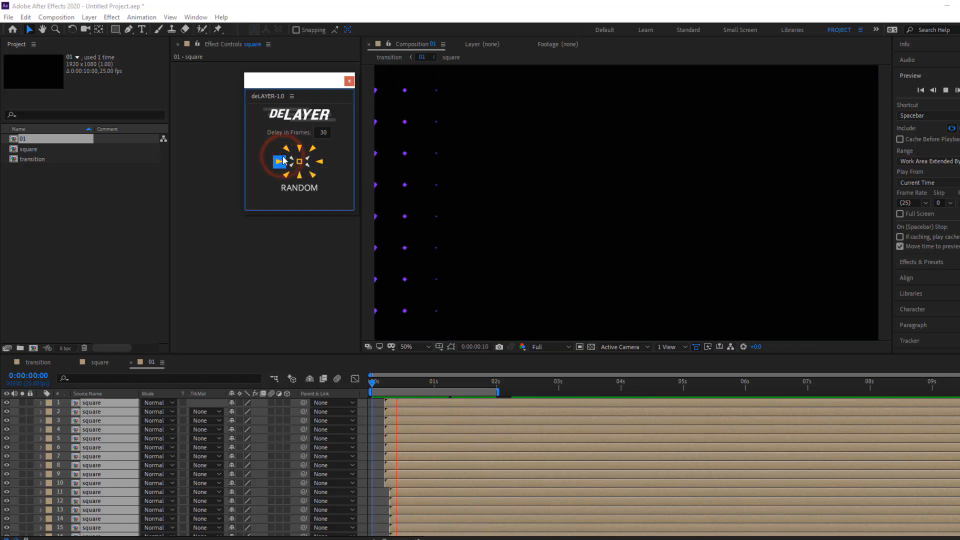
pyautogui.click(316, 162)
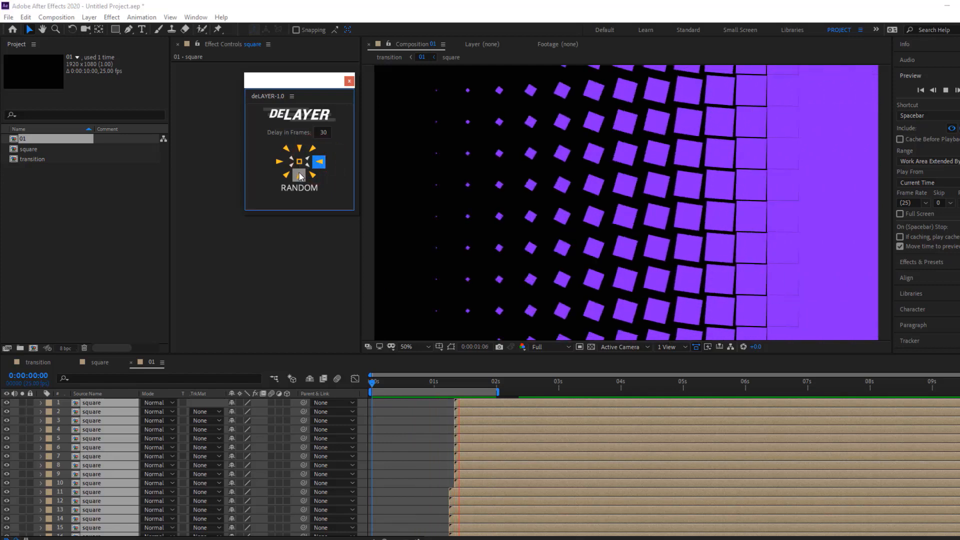
pyautogui.click(299, 175)
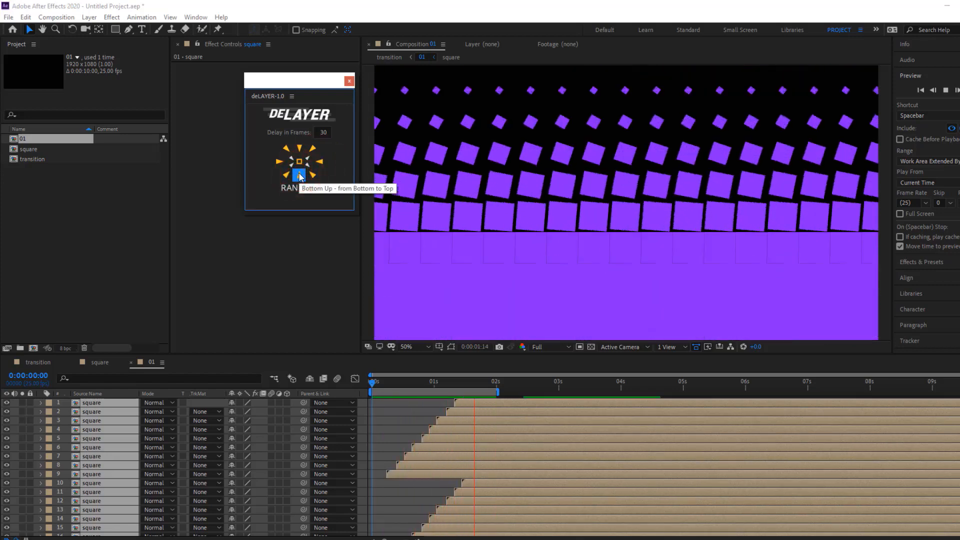
pyautogui.click(300, 188)
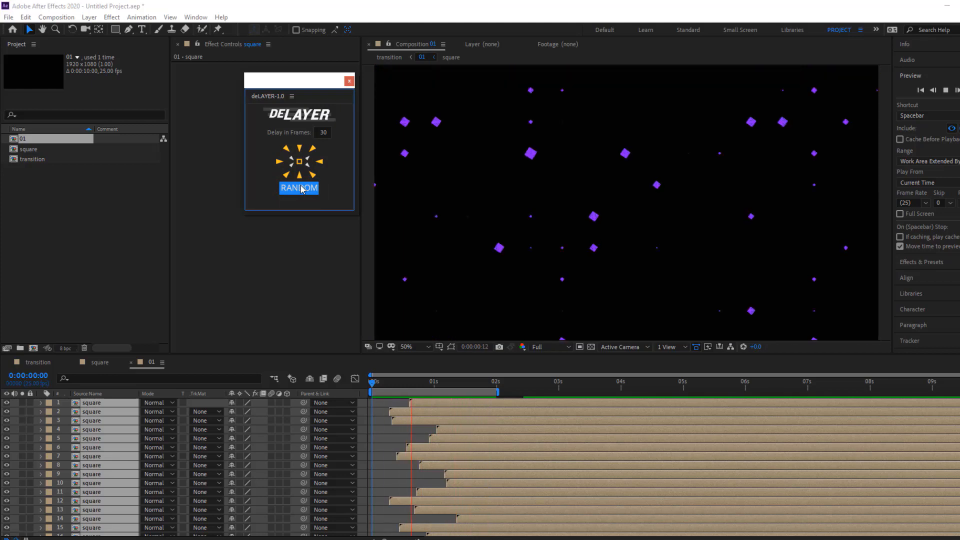
# Open the transition composition and import the african-lion-951778_1920 and elephants-4827279_1920 images from the stock image folder
pyautogui.click(40, 363)
pyautogui.click(73, 433)
pyautogui.click(97, 220)
pyautogui.doubleClick(97, 220)
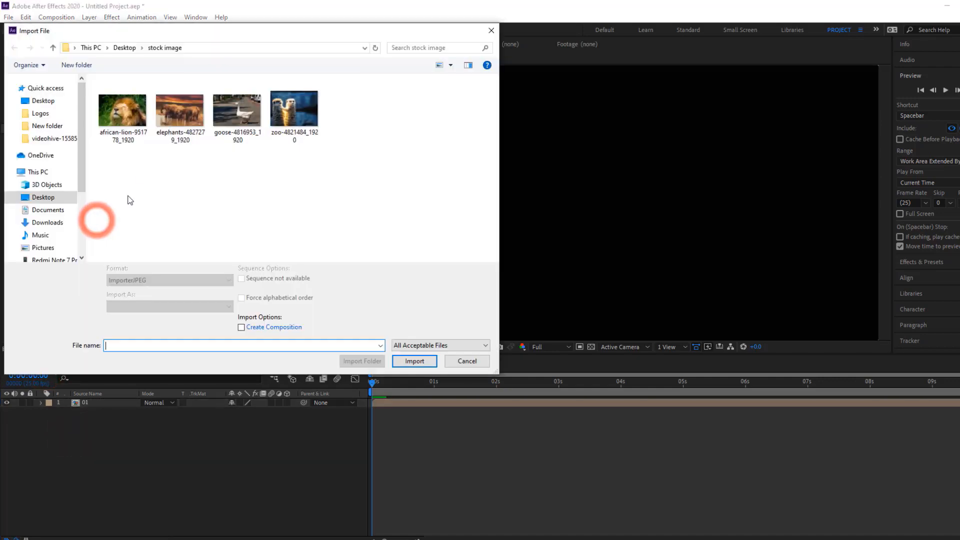
pyautogui.moveTo(206, 80); pyautogui.dragTo(107, 167)
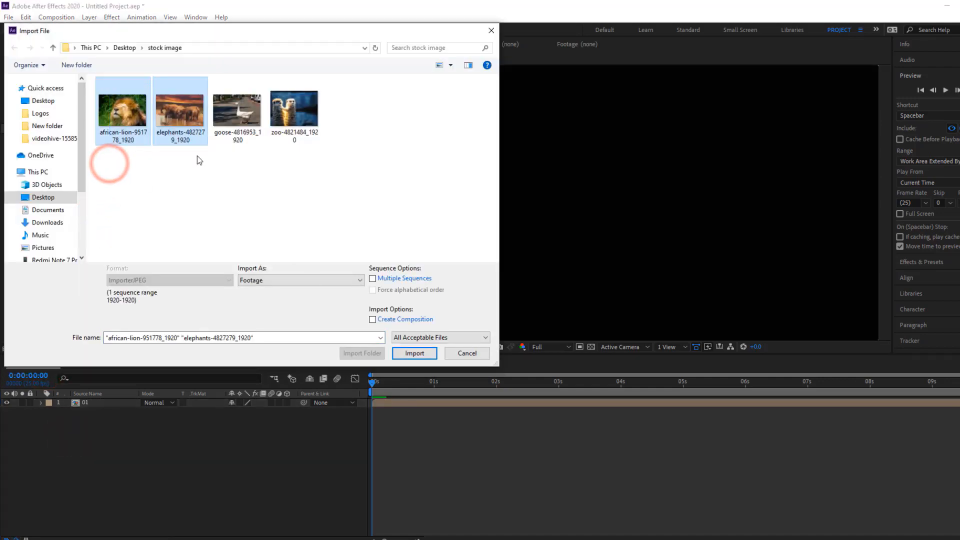
pyautogui.click(415, 361)
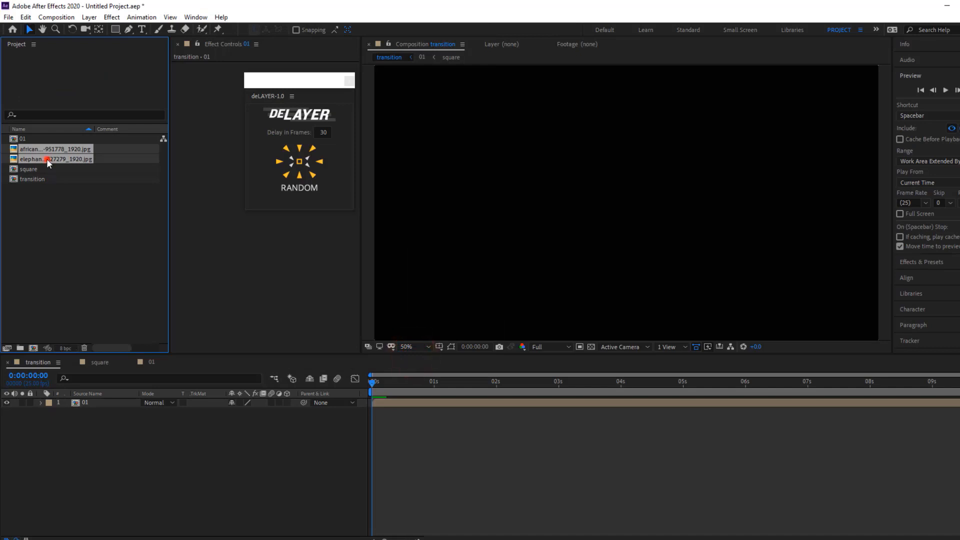
# Place both images beneath layer 01, lion above elephants, and set the lion layer's track matte to Alpha Matte "01"
pyautogui.moveTo(46, 158); pyautogui.dragTo(55, 460)
pyautogui.click(218, 412)
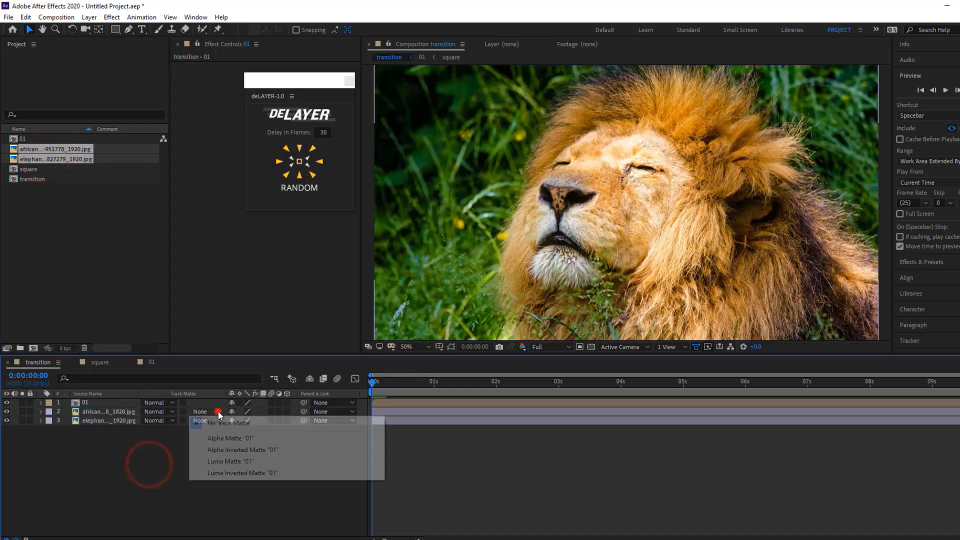
pyautogui.click(230, 438)
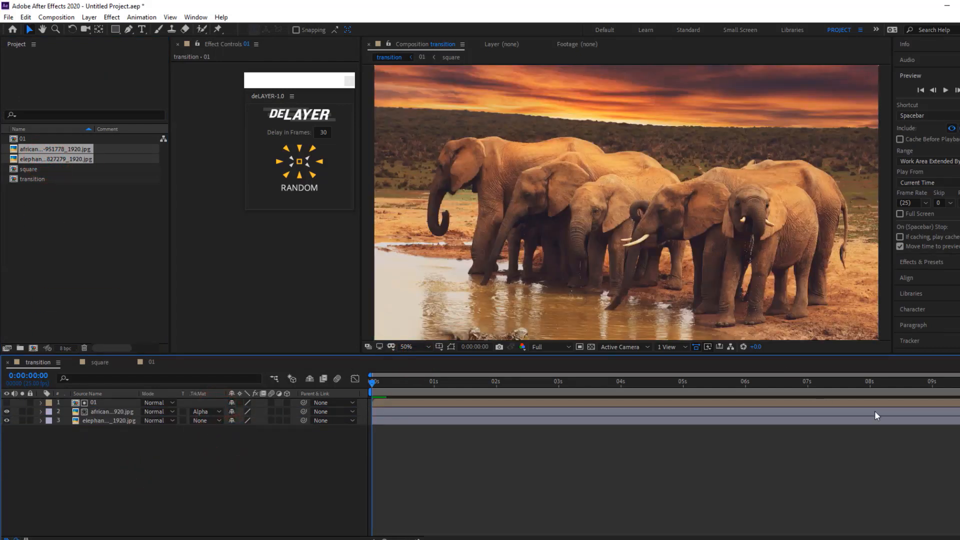
# Set the transition composition's work area to end at about 2.9 seconds and preview the random square reveal
pyautogui.moveTo(958, 392); pyautogui.dragTo(496, 408)
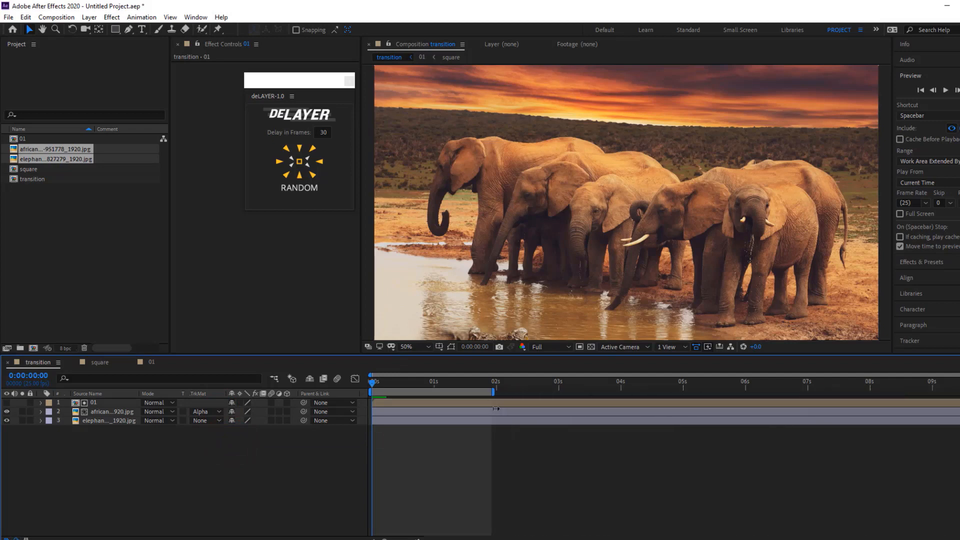
pyautogui.click(945, 91)
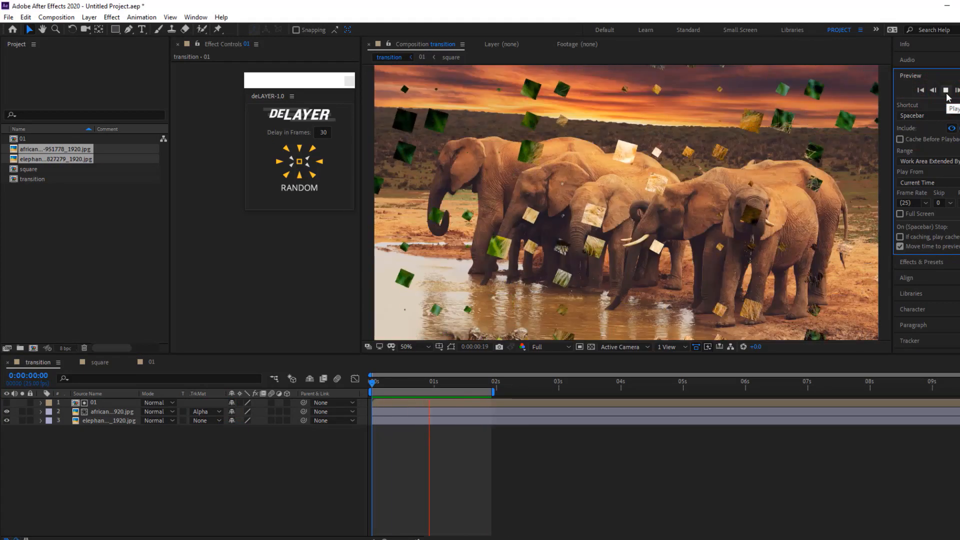
pyautogui.click(946, 90)
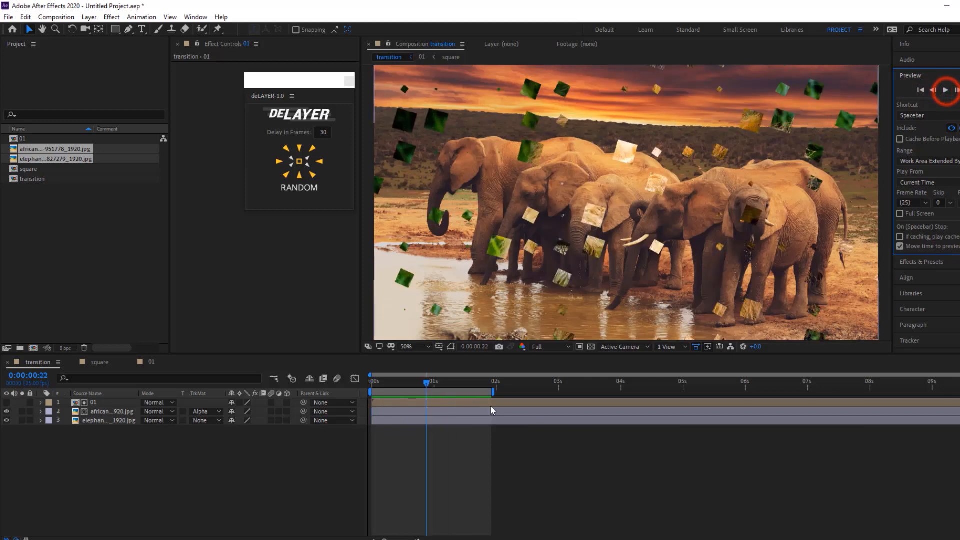
pyautogui.moveTo(493, 394); pyautogui.dragTo(551, 392)
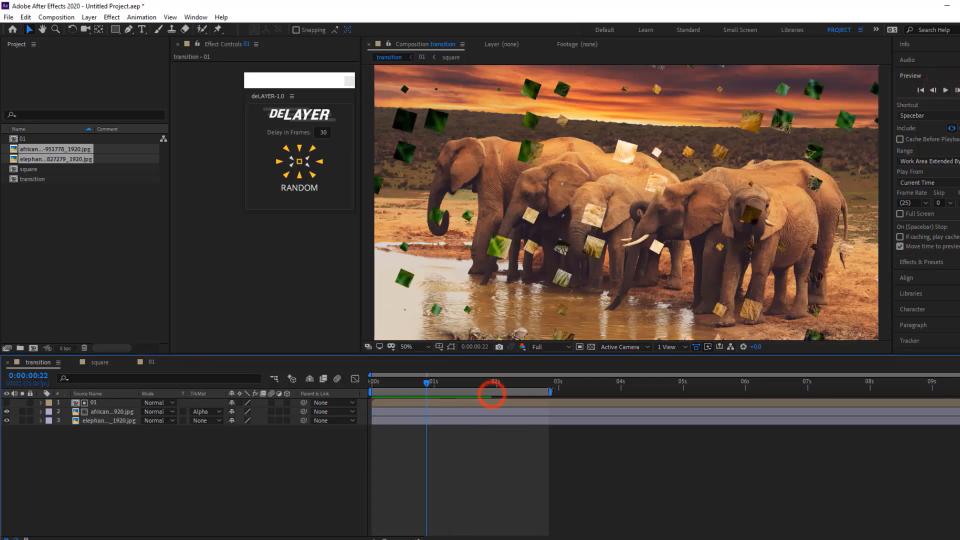
pyautogui.click(944, 91)
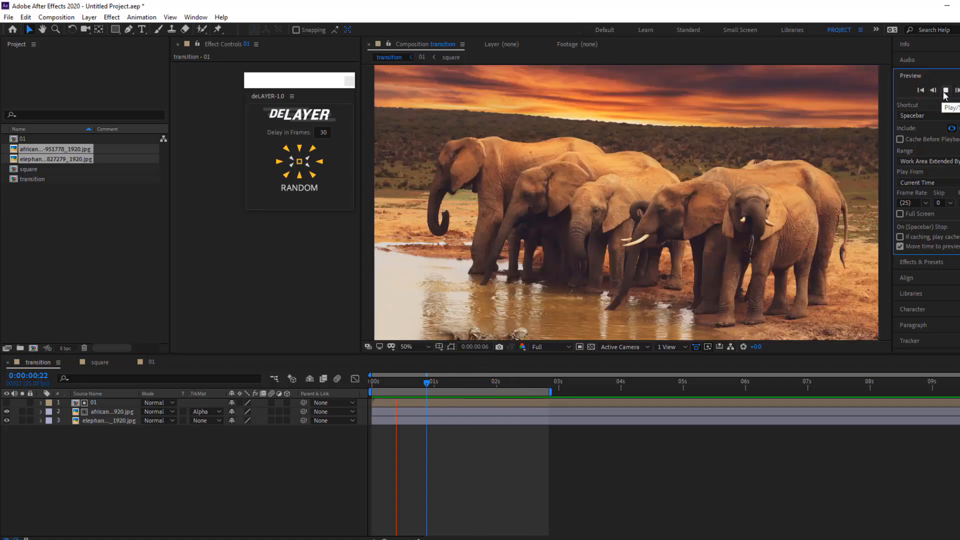
pyautogui.click(945, 91)
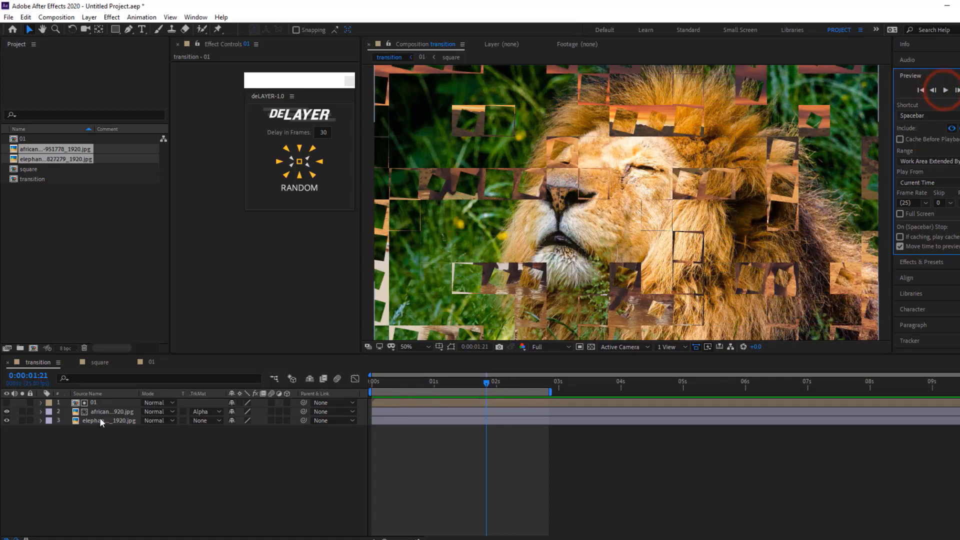
# Restagger composition 01's squares outward from the centre with deLAYER and return to the transition composition
pyautogui.doubleClick(108, 403)
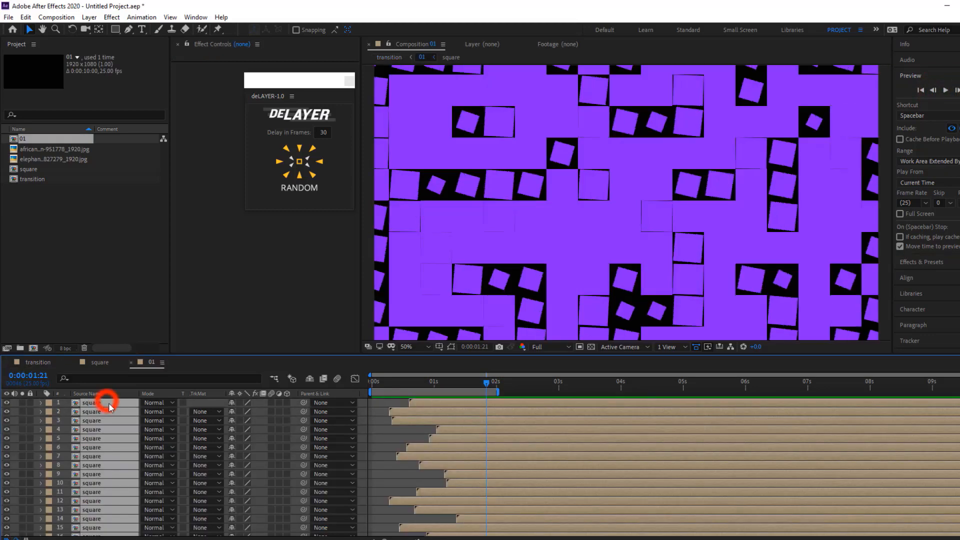
pyautogui.click(305, 162)
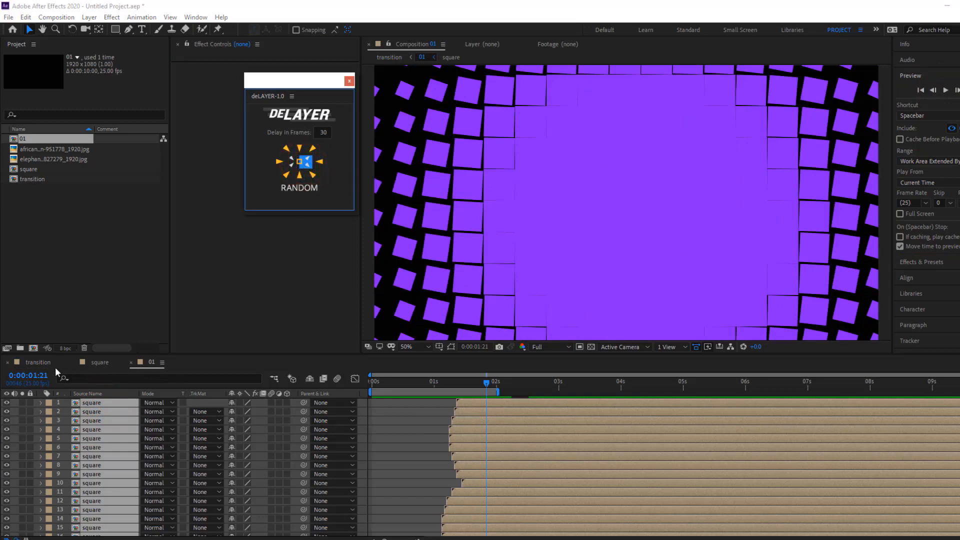
pyautogui.click(42, 361)
# Preview the centre-outward transition from the start and move the playhead to 0:00:01:11
pyautogui.click(919, 91)
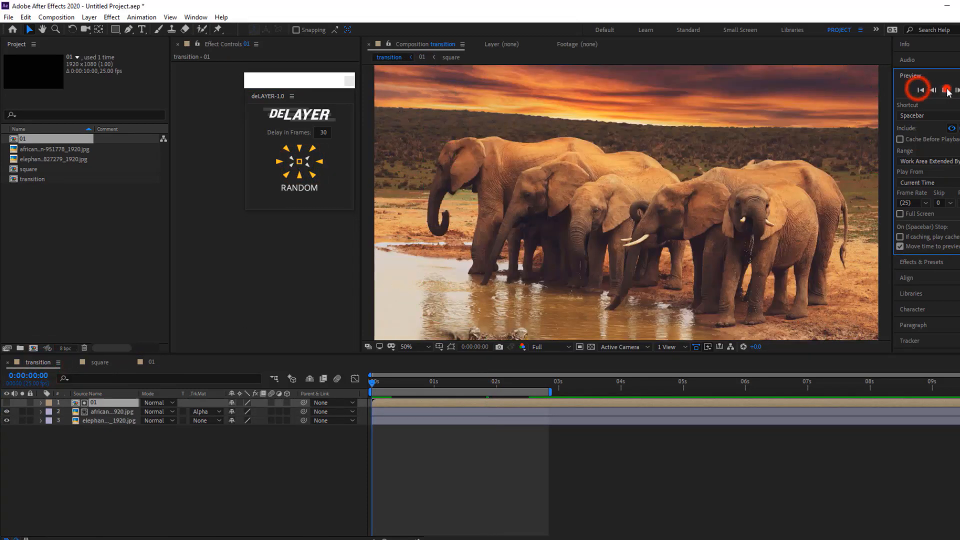
pyautogui.click(946, 90)
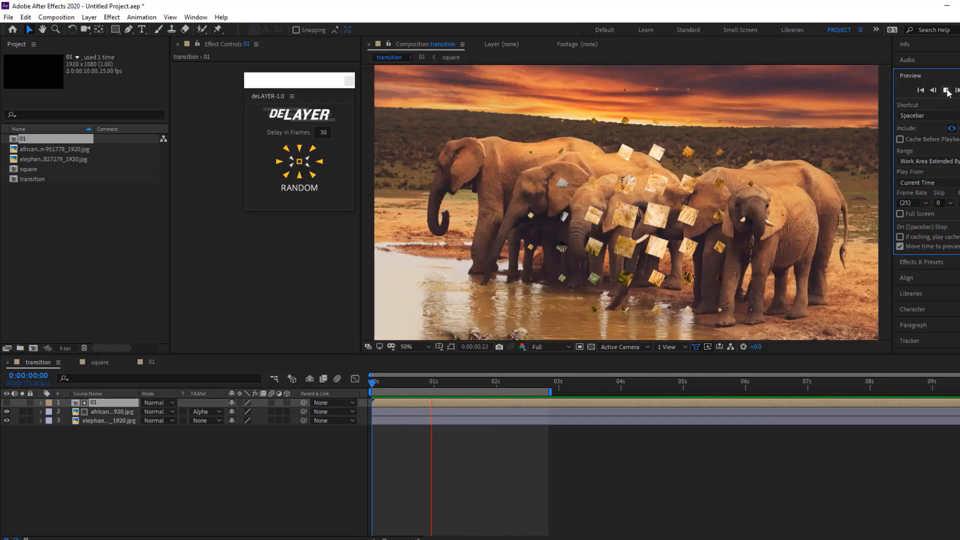
pyautogui.click(947, 91)
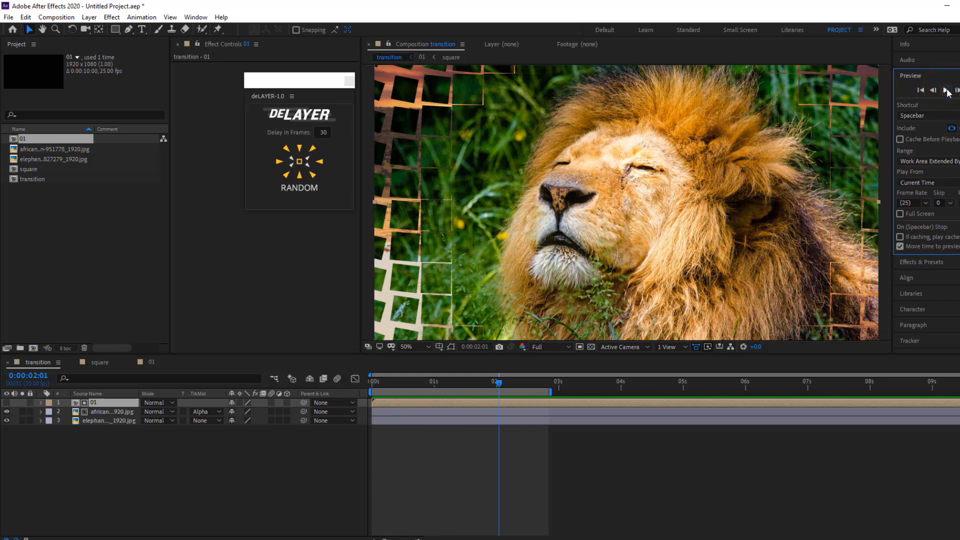
pyautogui.moveTo(499, 383); pyautogui.dragTo(462, 383)
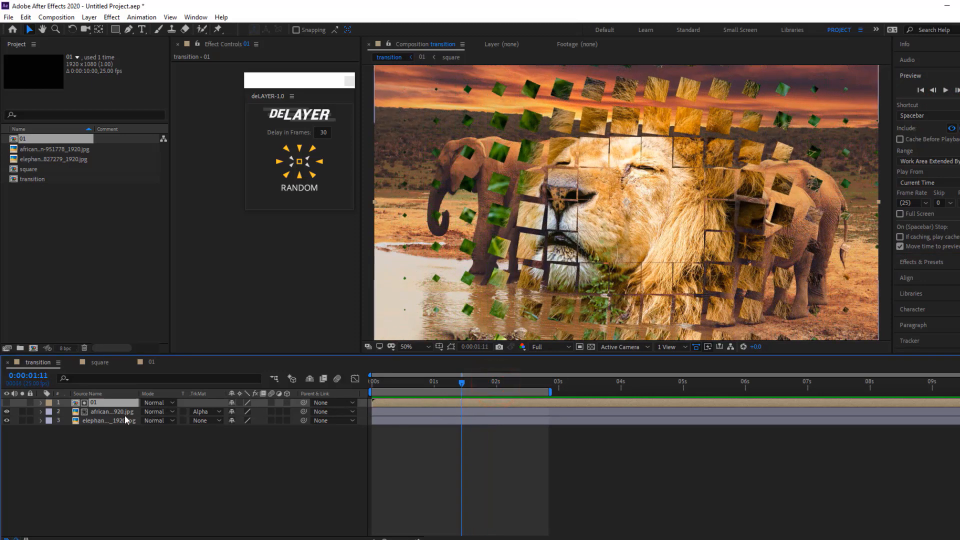
# Restagger composition 01's squares inward from the edges with deLAYER and return to the transition composition
pyautogui.doubleClick(108, 403)
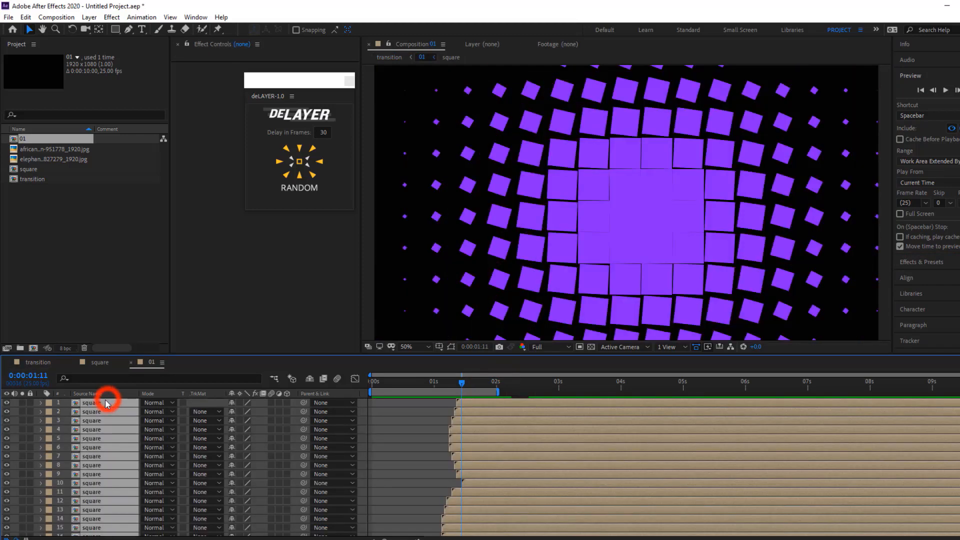
pyautogui.click(291, 165)
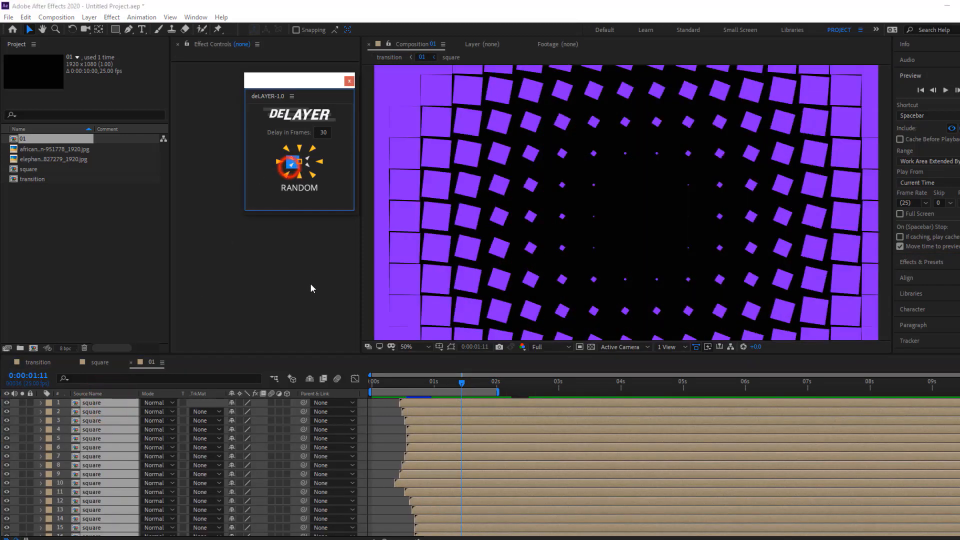
pyautogui.click(43, 364)
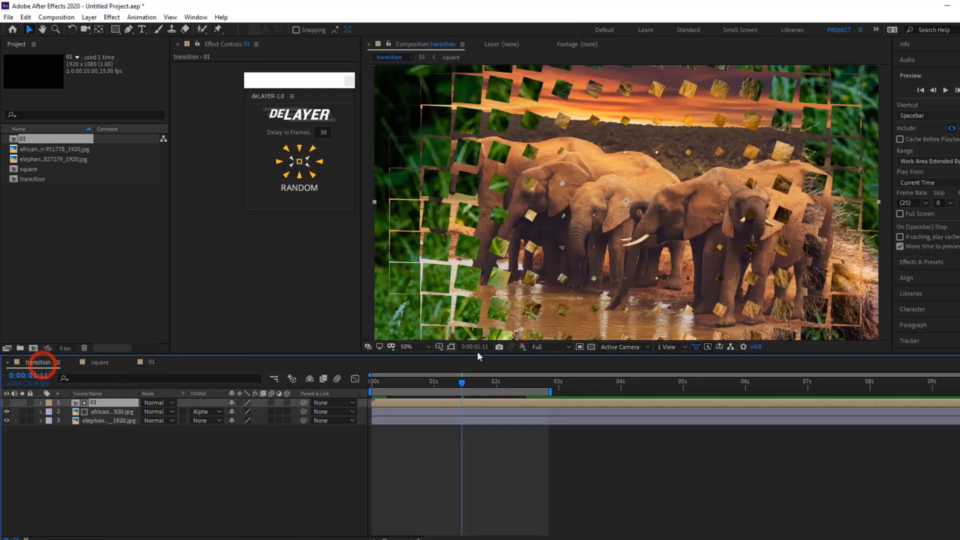